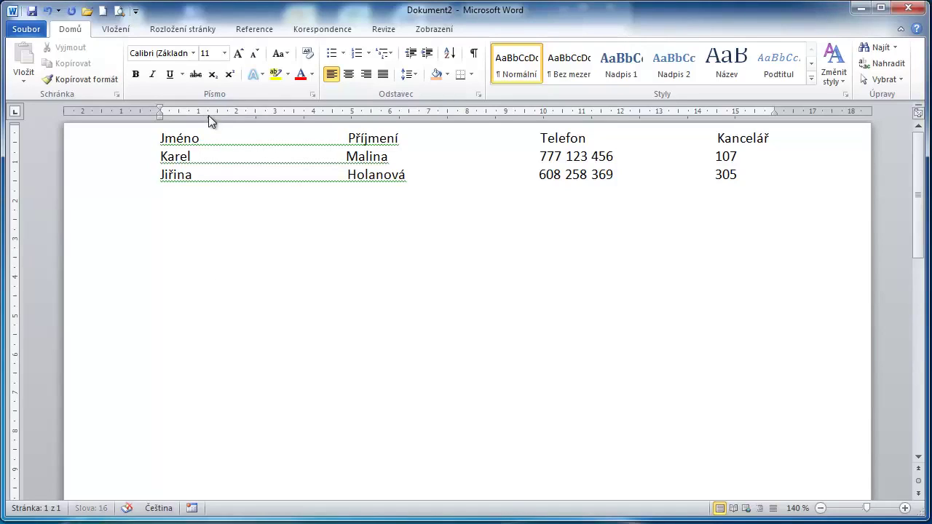
{"action": "left_click", "coordinate": [209, 264]}
{"action": "left_click_drag", "start_coordinate": [122, 142], "coordinate": [124, 182]}
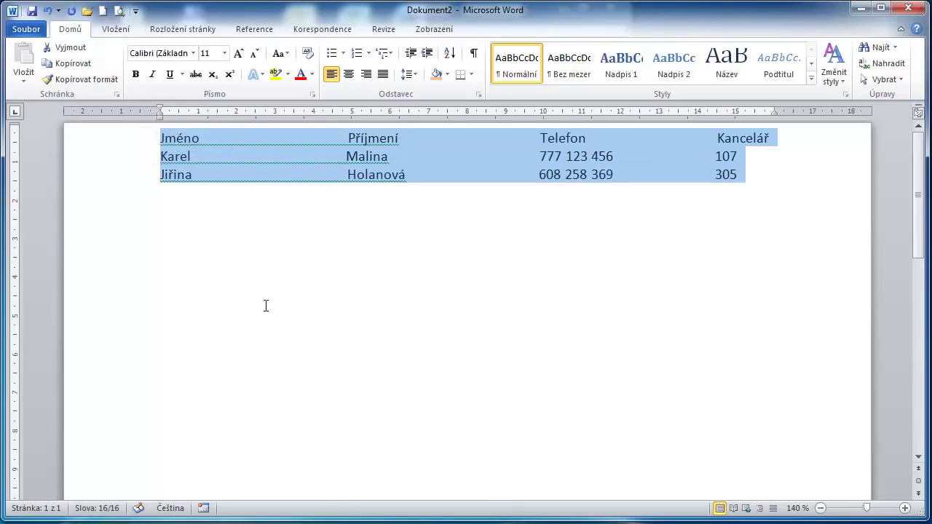
{"action": "left_click", "coordinate": [205, 136]}
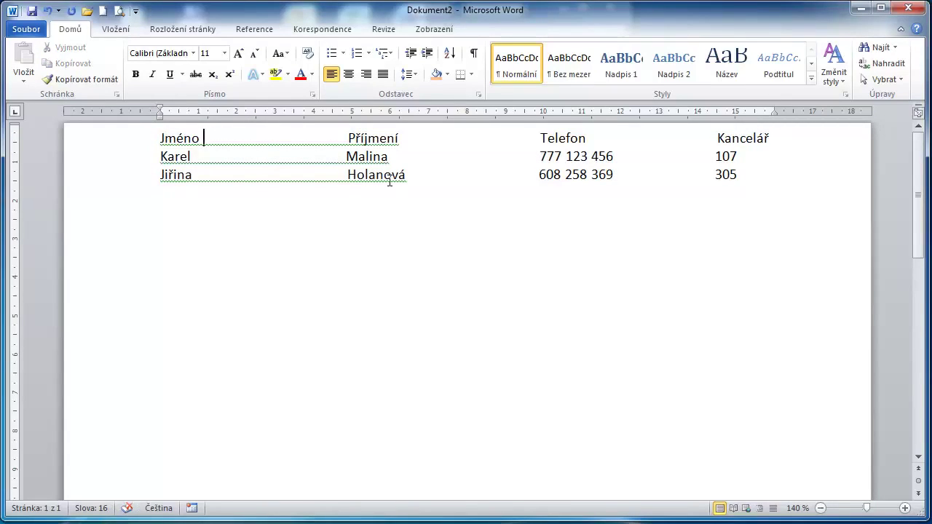
{"action": "left_click", "coordinate": [475, 57]}
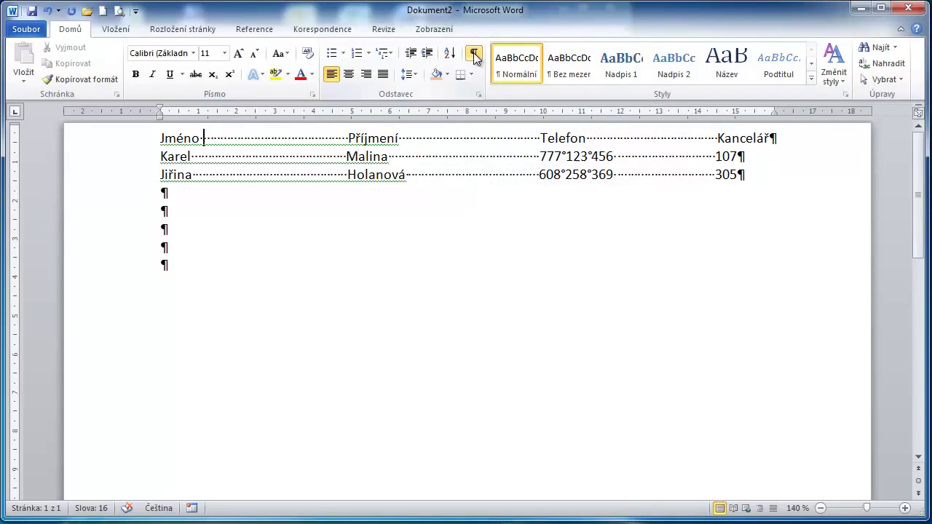
{"action": "left_click", "coordinate": [203, 137]}
{"action": "left_click_drag", "start_coordinate": [201, 138], "coordinate": [347, 183]}
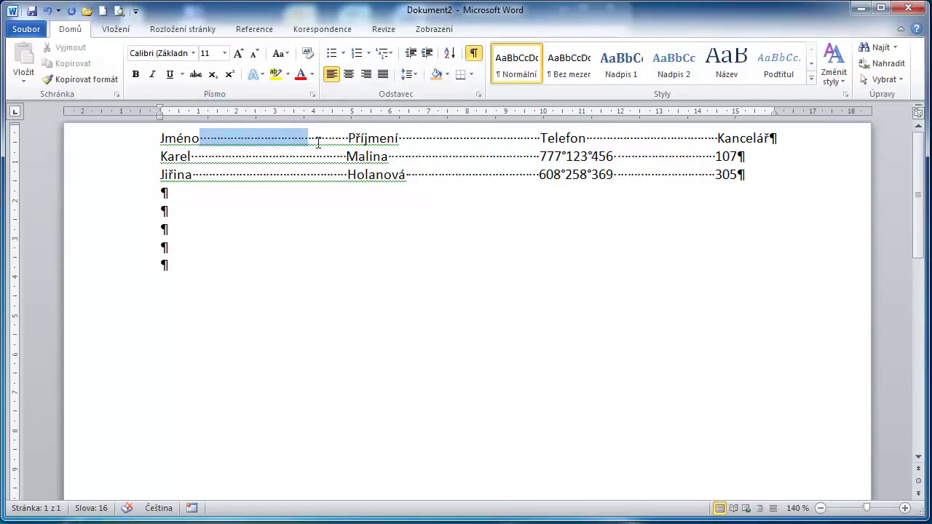
{"action": "left_click", "coordinate": [192, 155]}
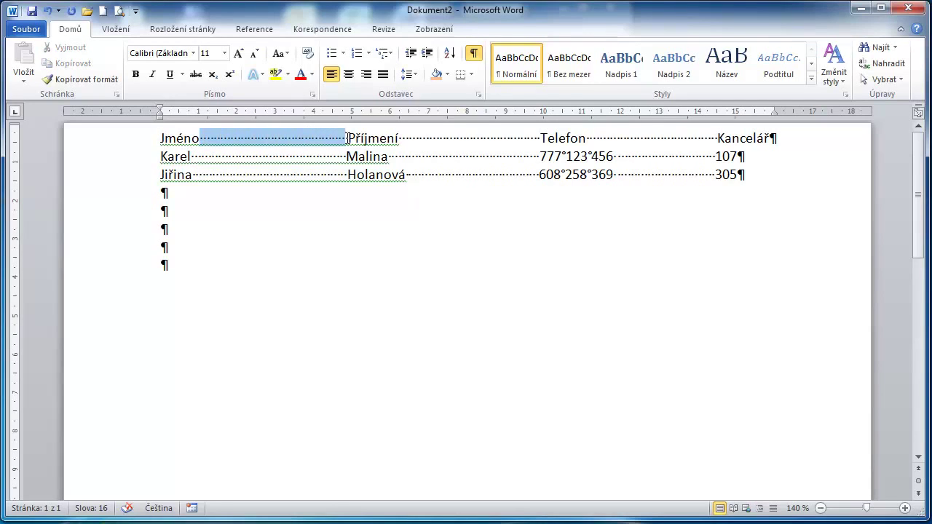
{"action": "left_click_drag", "start_coordinate": [201, 138], "coordinate": [348, 138]}
{"action": "left_click", "coordinate": [313, 156]}
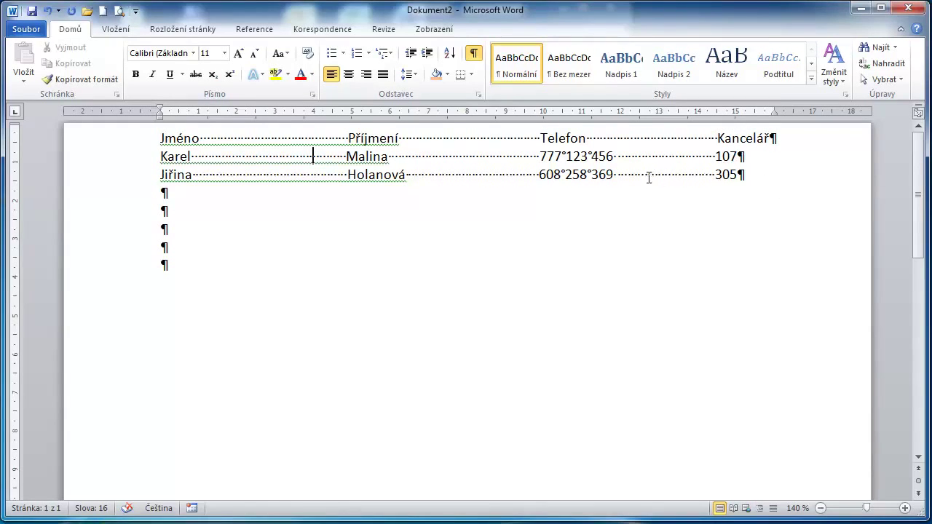
{"action": "left_click", "coordinate": [474, 53]}
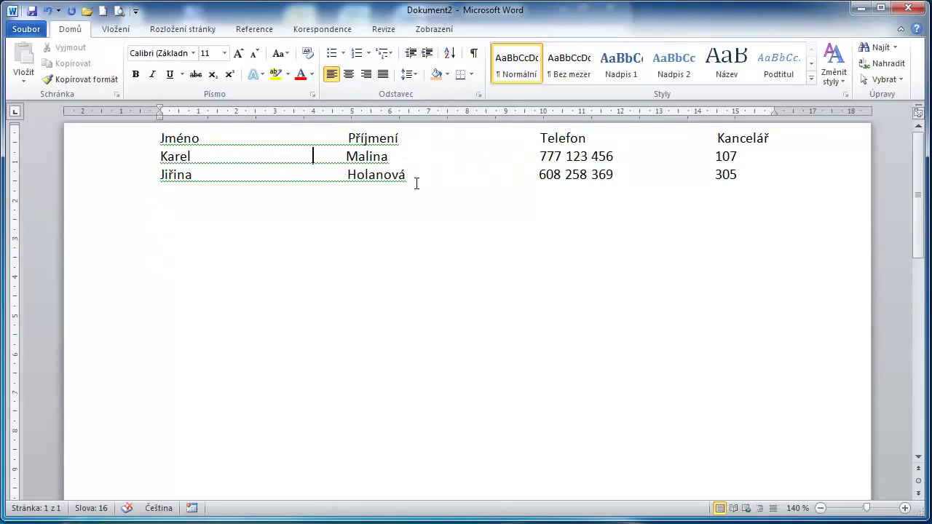
- Delete the stray space before the surname in the second and third rows
{"action": "left_click", "coordinate": [188, 246]}
{"action": "left_click", "coordinate": [346, 162]}
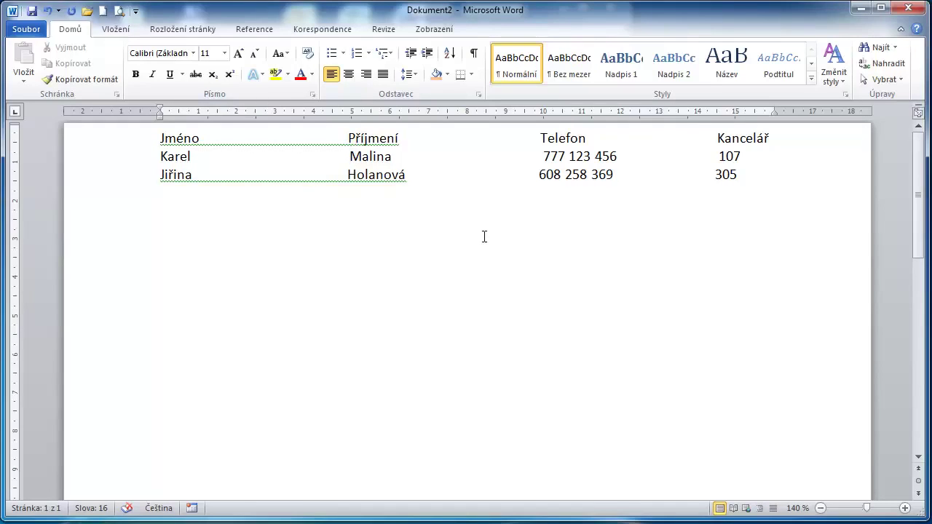
{"action": "key", "text": "BackSpace"}
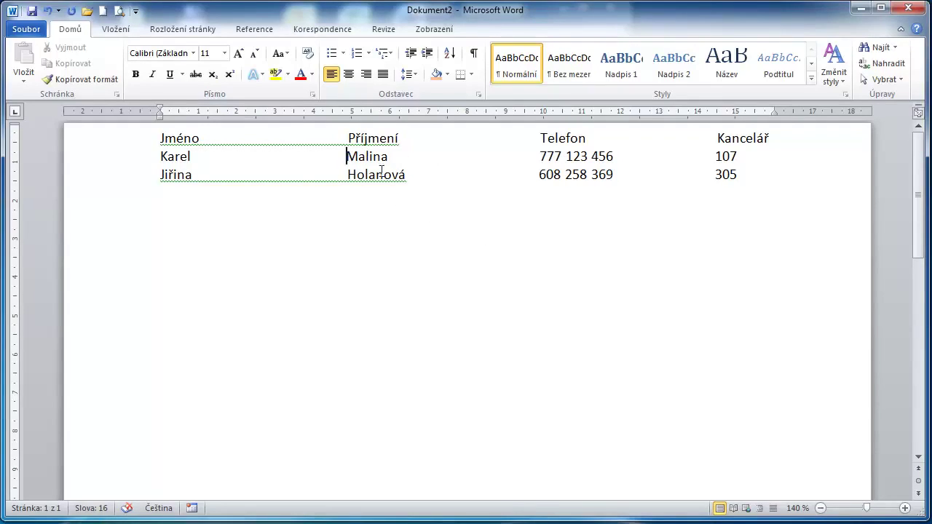
{"action": "left_click", "coordinate": [348, 175]}
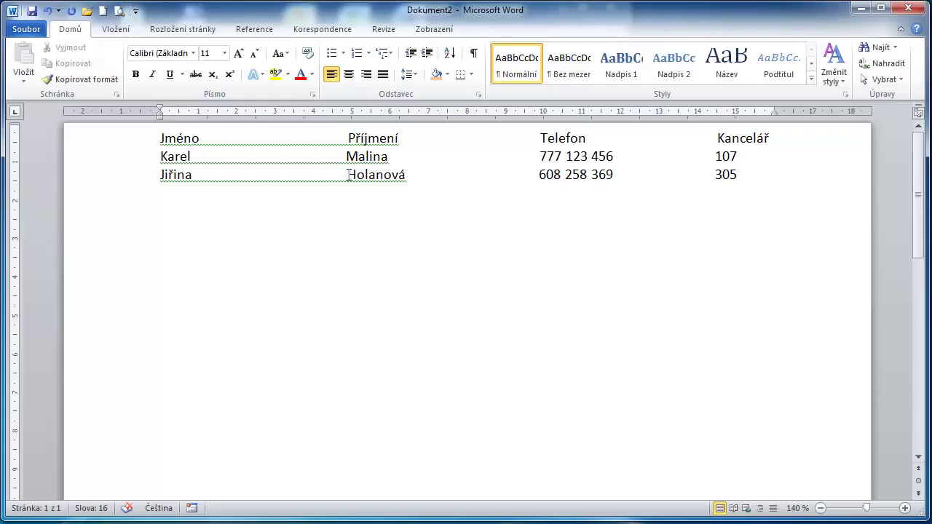
{"action": "key", "text": "BackSpace"}
{"action": "left_click_drag", "start_coordinate": [919, 193], "coordinate": [921, 370]}
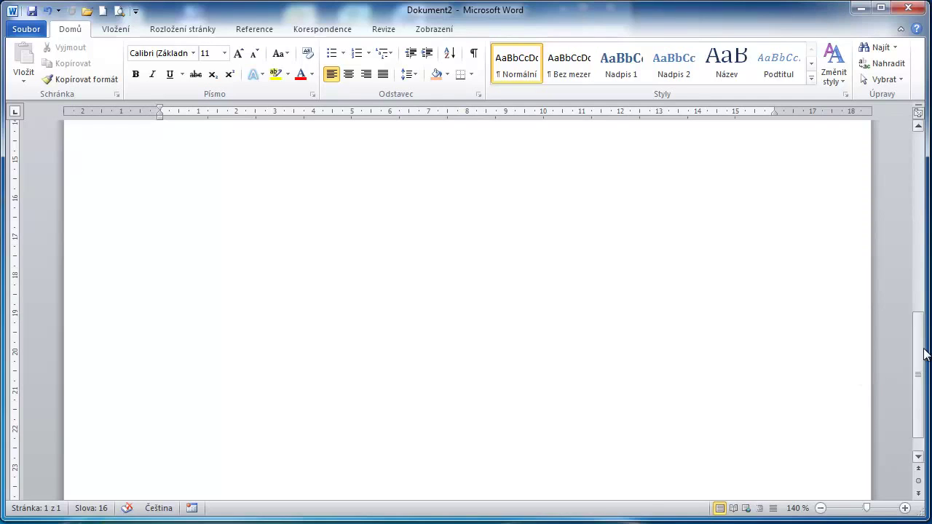
{"action": "left_click_drag", "start_coordinate": [922, 322], "coordinate": [918, 155]}
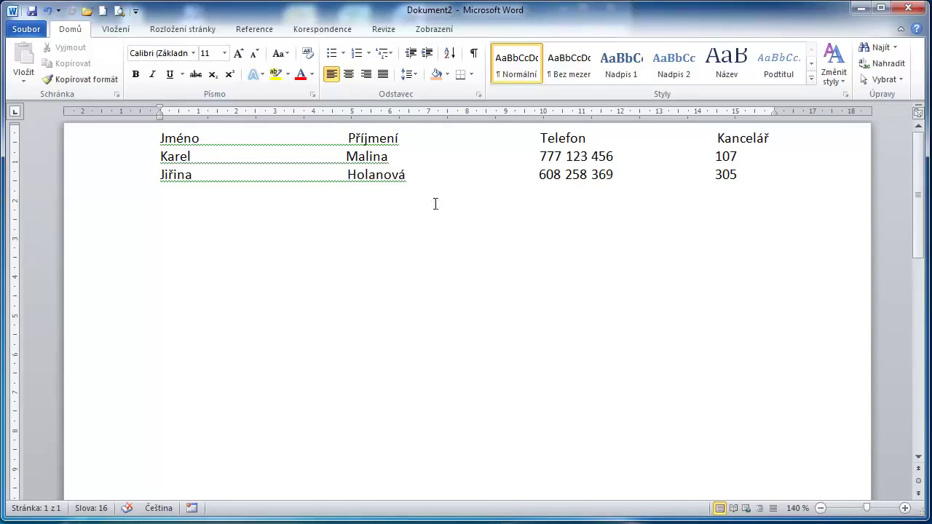
- Replace the last row's surname with 'Malá'
{"action": "double_click", "coordinate": [369, 175]}
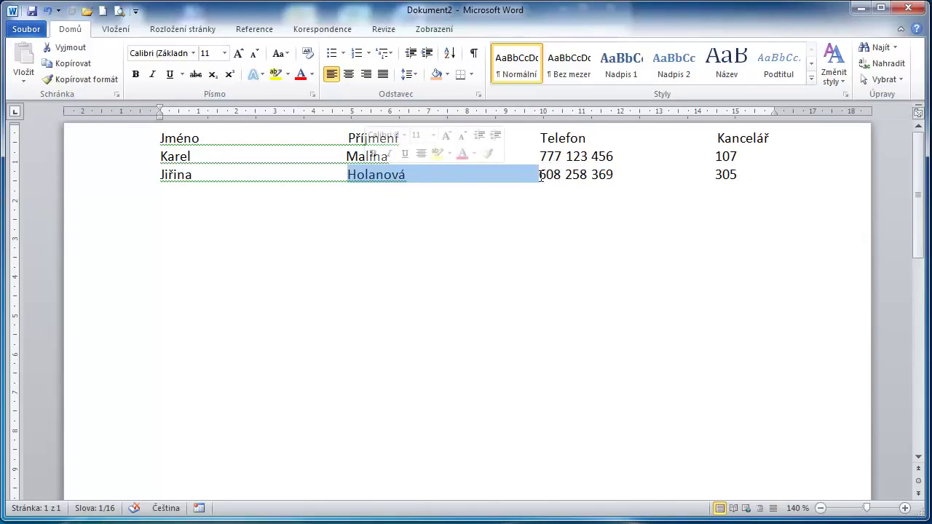
{"action": "left_click", "coordinate": [359, 178]}
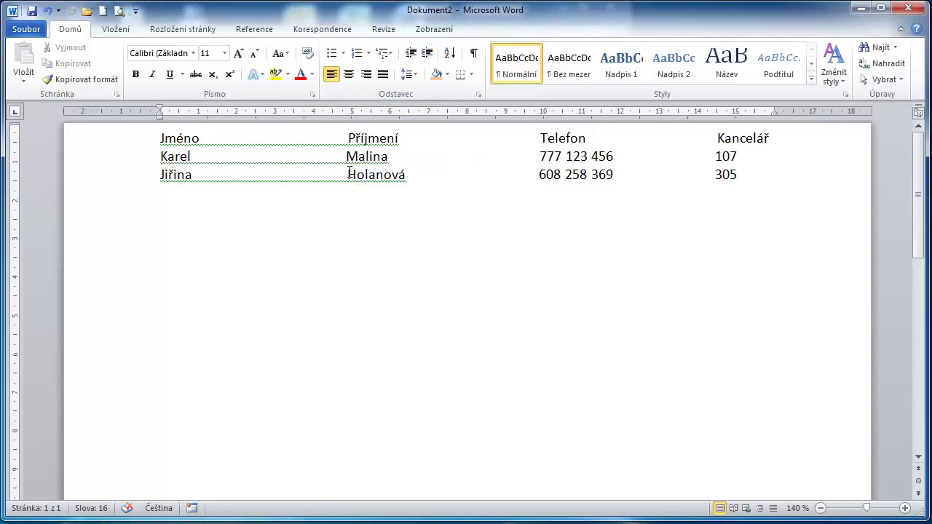
{"action": "left_click_drag", "start_coordinate": [348, 175], "coordinate": [406, 175]}
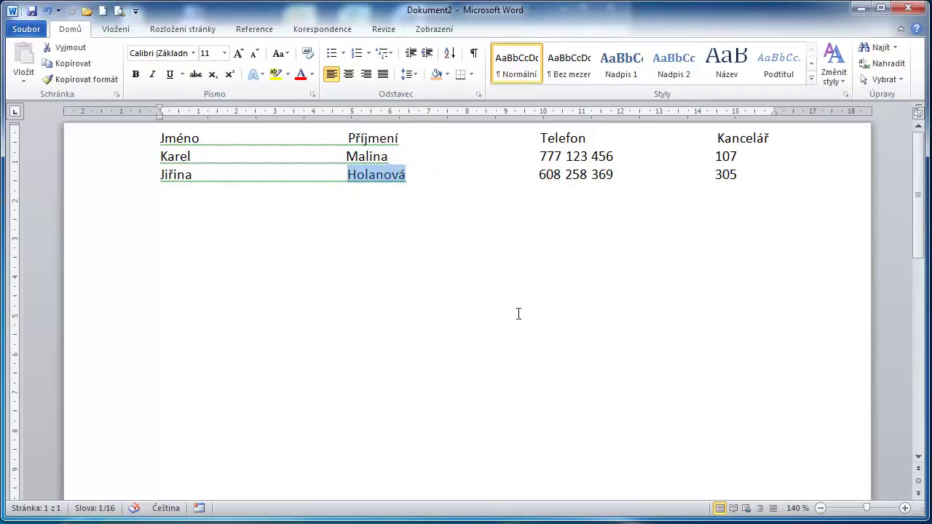
{"action": "key", "text": "BackSpace"}
{"action": "type", "text": "Ma"}
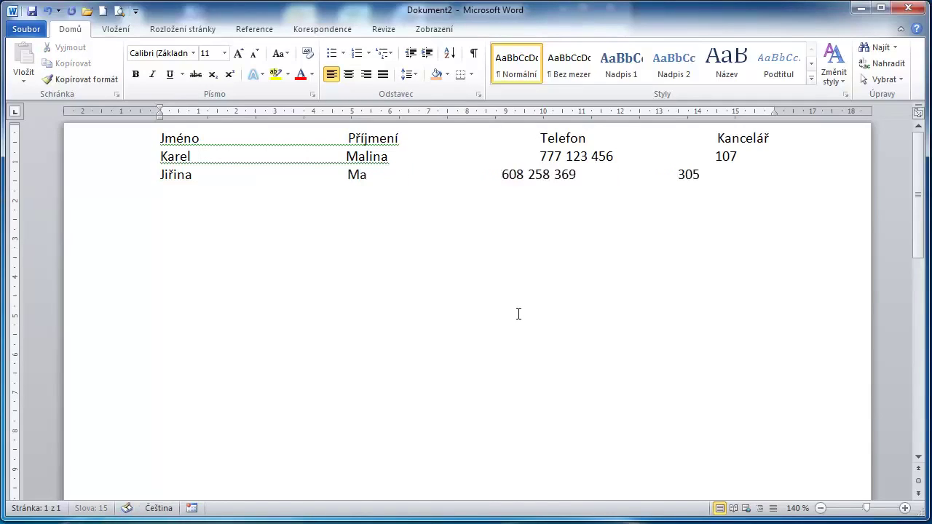
{"action": "type", "text": "lá"}
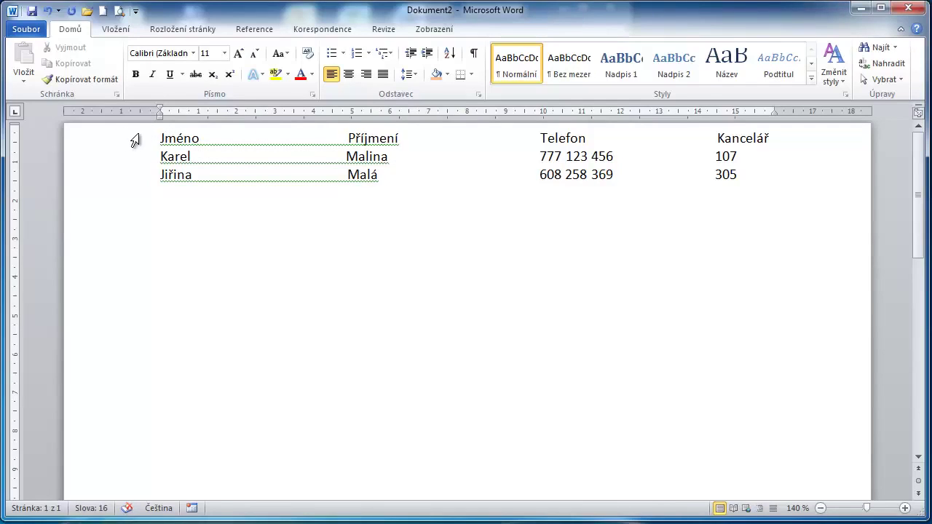
{"action": "left_click_drag", "start_coordinate": [129, 145], "coordinate": [132, 191]}
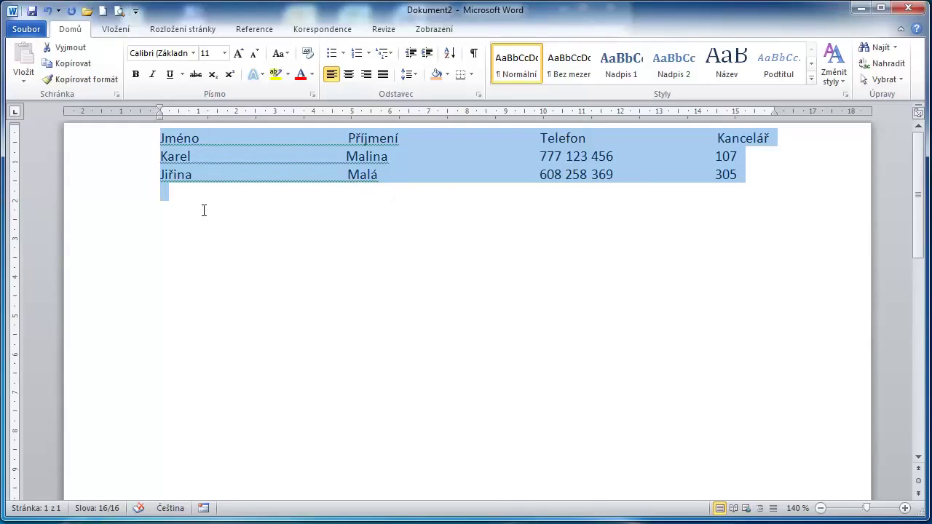
{"action": "left_click_drag", "start_coordinate": [135, 141], "coordinate": [128, 179]}
{"action": "left_click", "coordinate": [225, 53]}
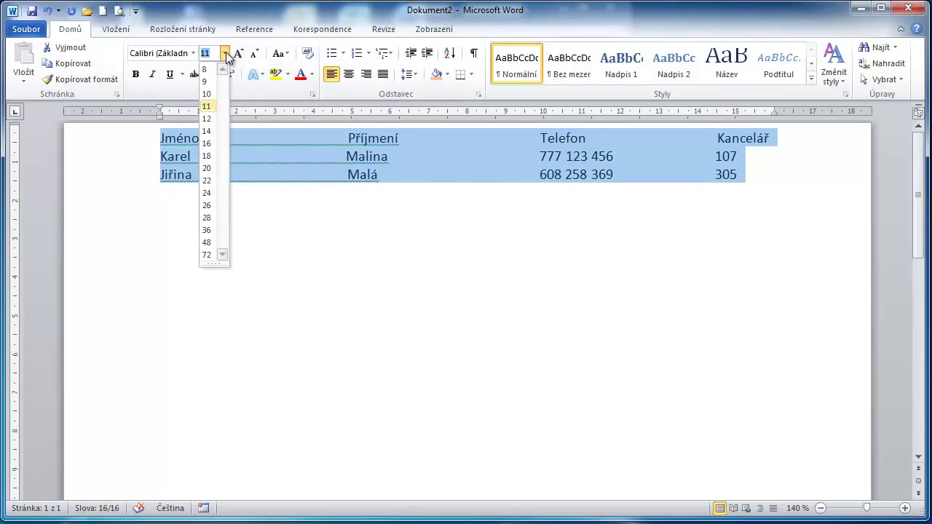
{"action": "left_click", "coordinate": [206, 143]}
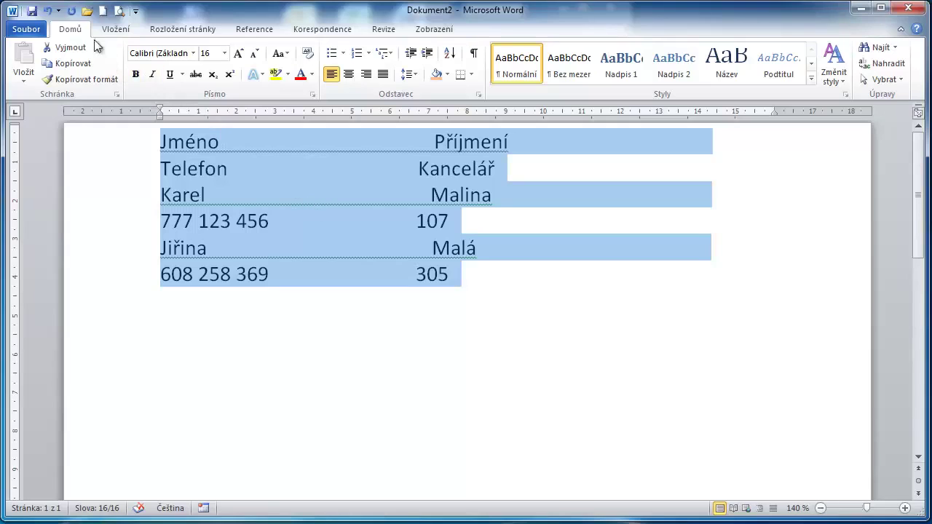
{"action": "left_click", "coordinate": [50, 12]}
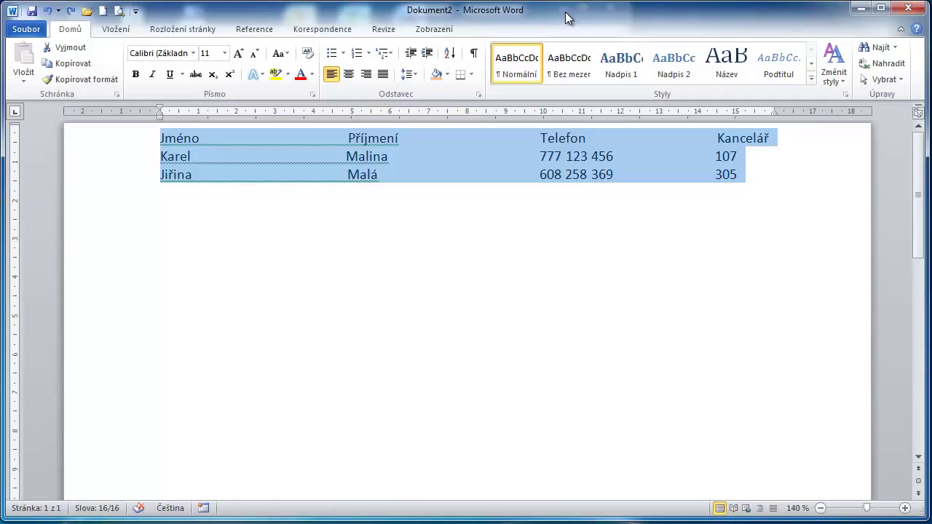
{"action": "left_click", "coordinate": [30, 29]}
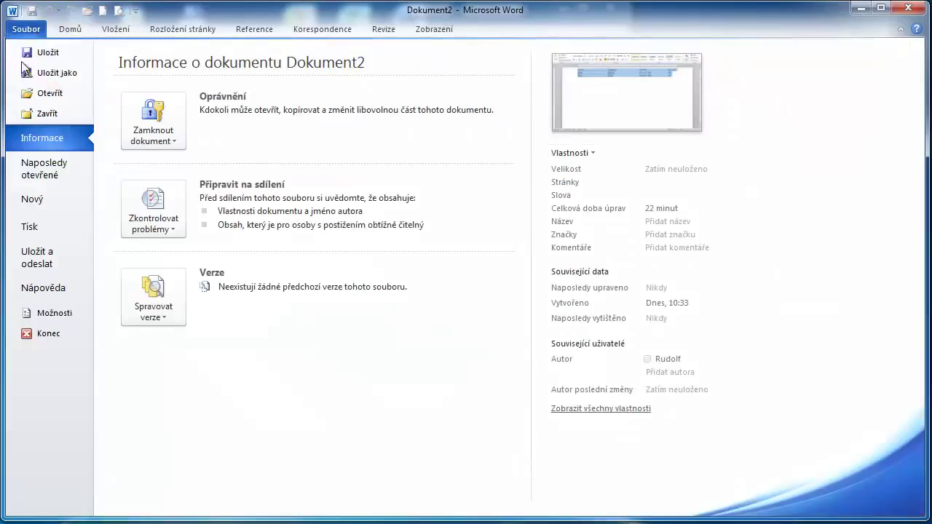
{"action": "left_click", "coordinate": [62, 73]}
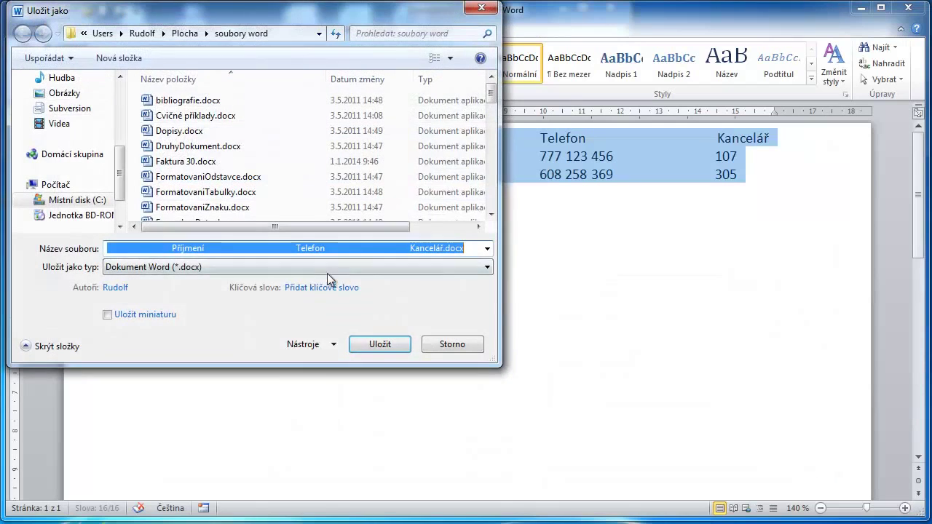
{"action": "left_click", "coordinate": [291, 268]}
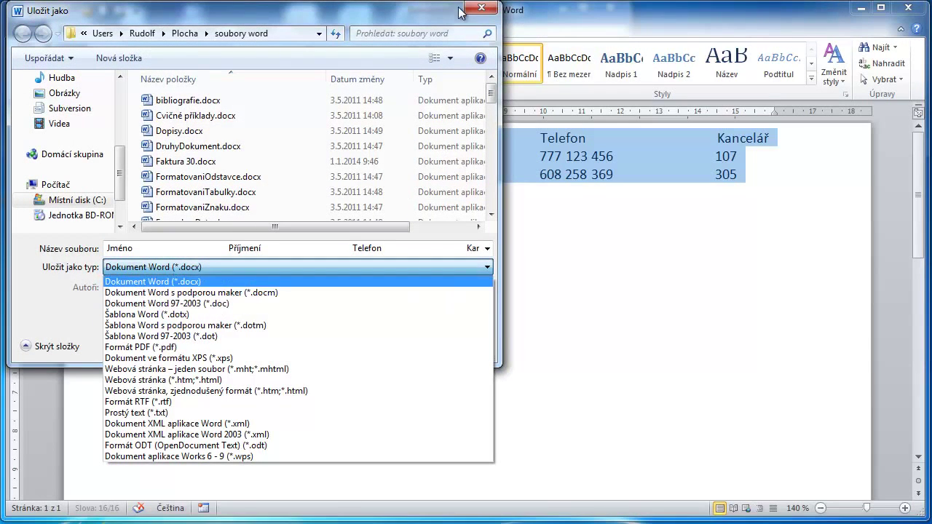
{"action": "left_click", "coordinate": [481, 9]}
{"action": "left_click", "coordinate": [481, 8]}
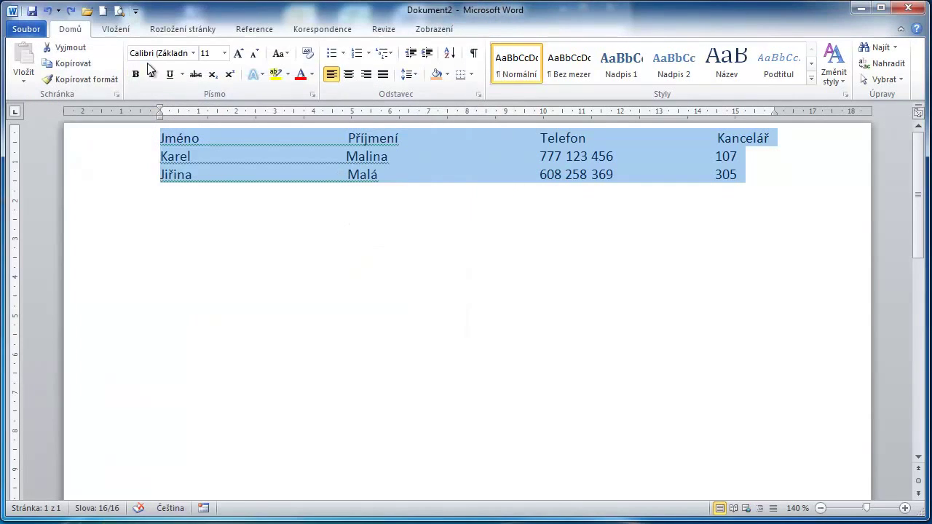
- Try Arial Unicode MS on the list, then undo back to Calibri
{"action": "left_click", "coordinate": [193, 53]}
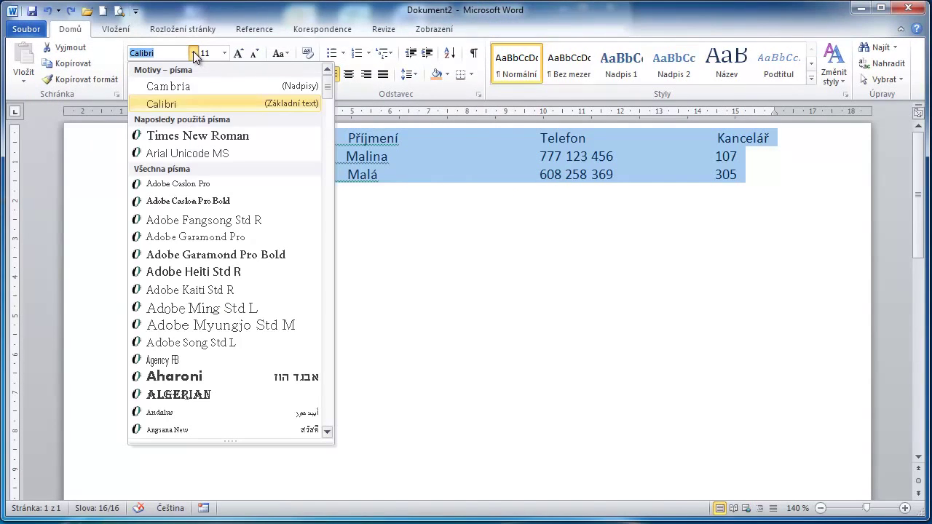
{"action": "left_click", "coordinate": [182, 154]}
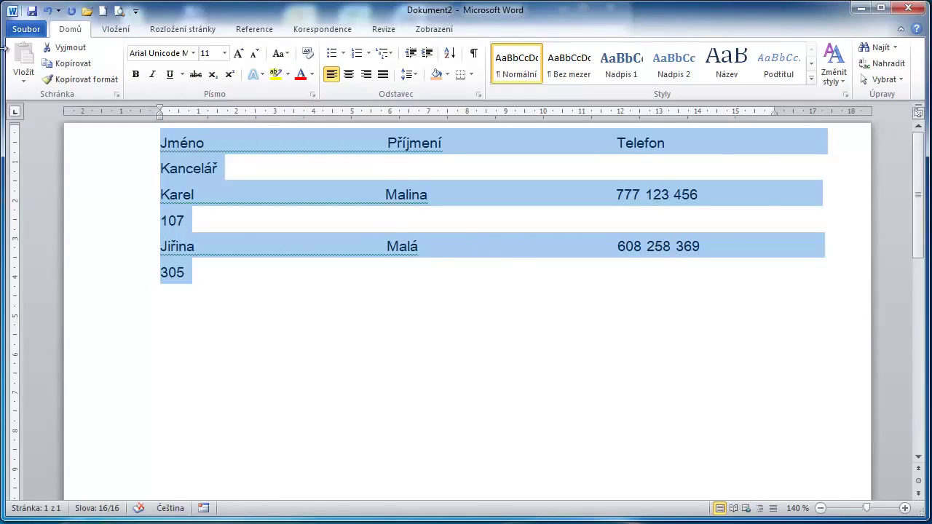
{"action": "left_click", "coordinate": [47, 11]}
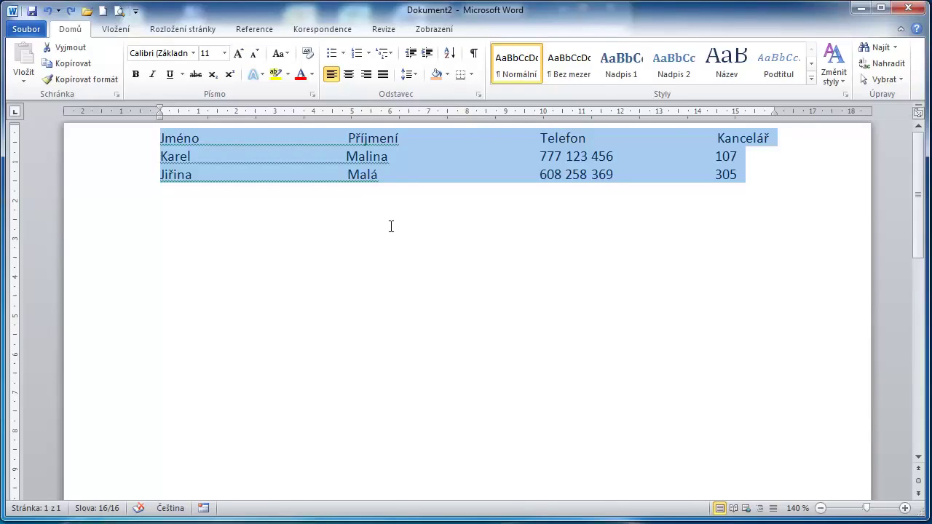
- Open the Tabulátory dialog for the empty line below the list and move it aside
{"action": "left_click", "coordinate": [205, 294]}
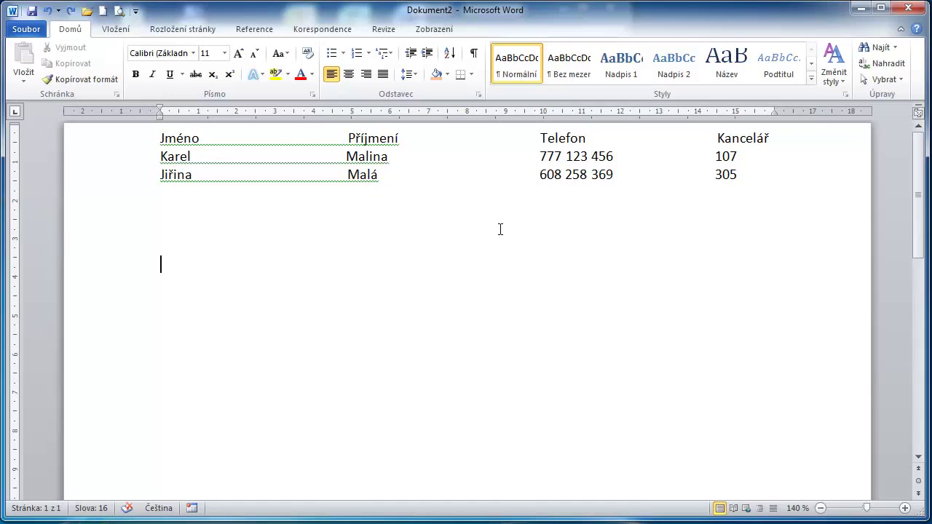
{"action": "left_click", "coordinate": [479, 95]}
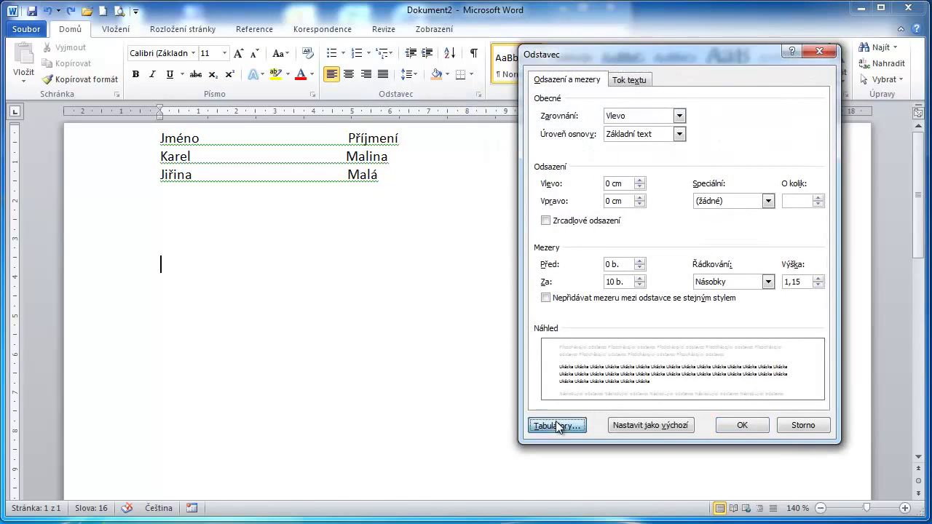
{"action": "left_click", "coordinate": [547, 426]}
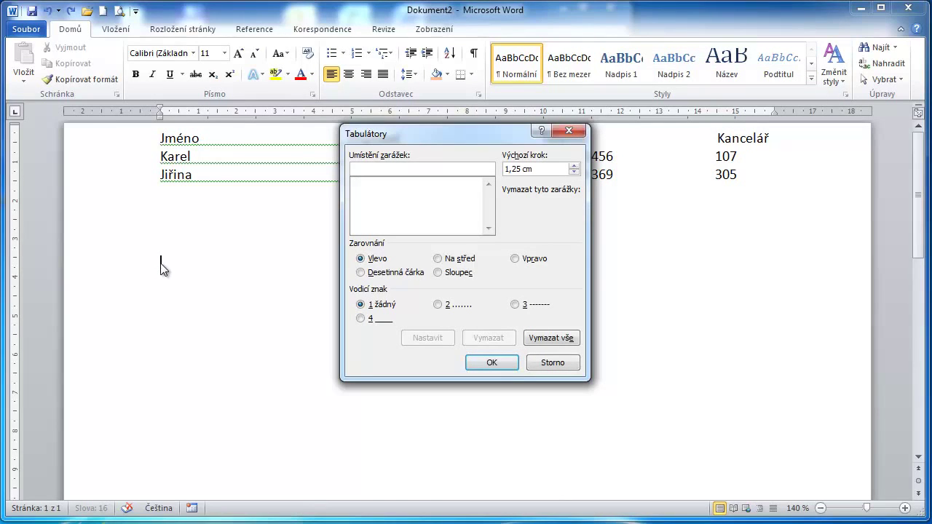
{"action": "mouse_move", "coordinate": [411, 139]}
{"action": "left_mouse_down"}
{"action": "mouse_move", "coordinate": [423, 155]}
{"action": "mouse_move", "coordinate": [624, 217]}
{"action": "left_mouse_up"}
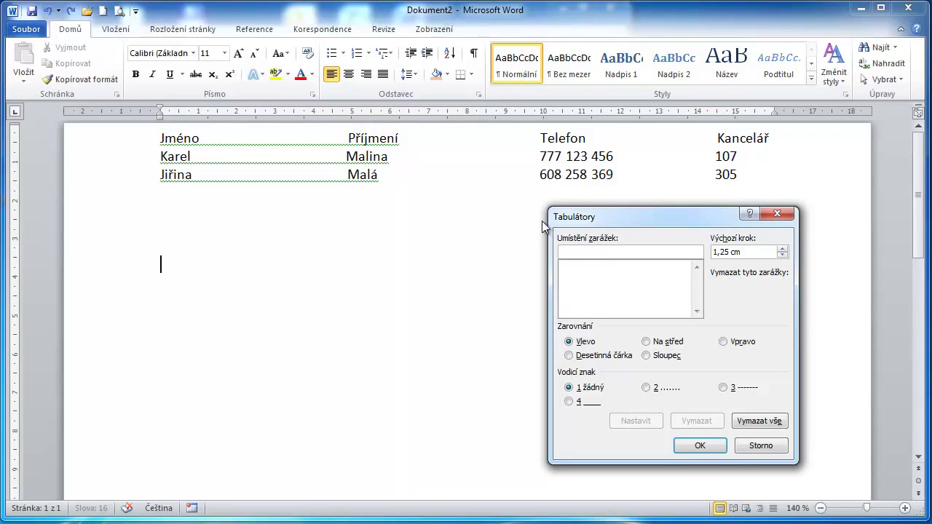
- Add a tab stop at 5 cm with the dotted leader 2
{"action": "type", "text": "5"}
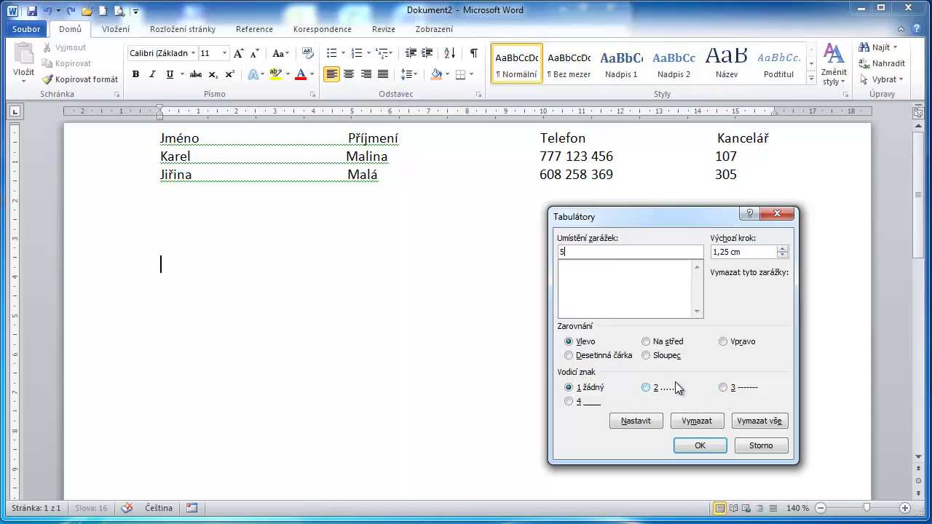
{"action": "left_click", "coordinate": [647, 387]}
{"action": "left_click", "coordinate": [639, 424]}
- Add right-aligned tab stops with dotted leader 2 at 12 cm and 16 cm
{"action": "type", "text": "12"}
{"action": "left_click", "coordinate": [724, 342]}
{"action": "left_click", "coordinate": [657, 389]}
{"action": "left_click", "coordinate": [645, 427]}
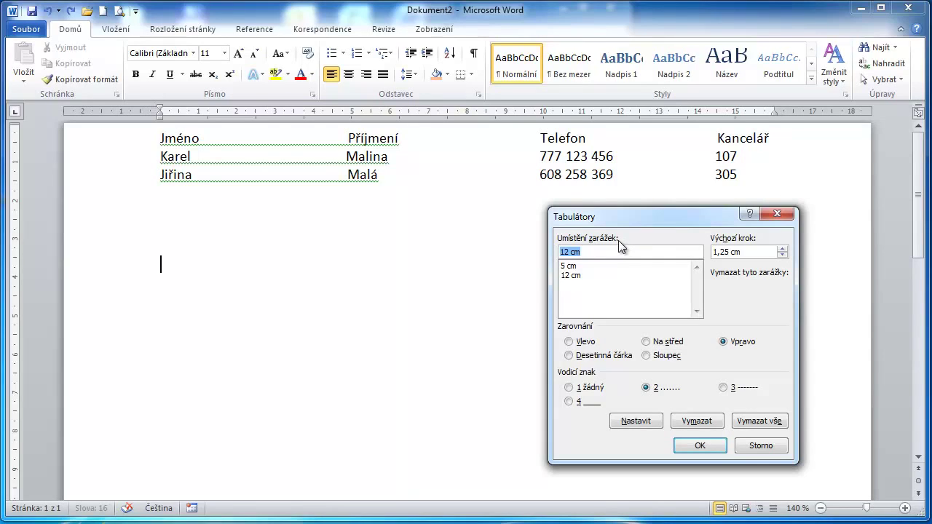
{"action": "type", "text": "16"}
{"action": "left_click", "coordinate": [724, 342]}
{"action": "left_click", "coordinate": [662, 390]}
{"action": "left_click", "coordinate": [641, 423]}
{"action": "left_click", "coordinate": [700, 447]}
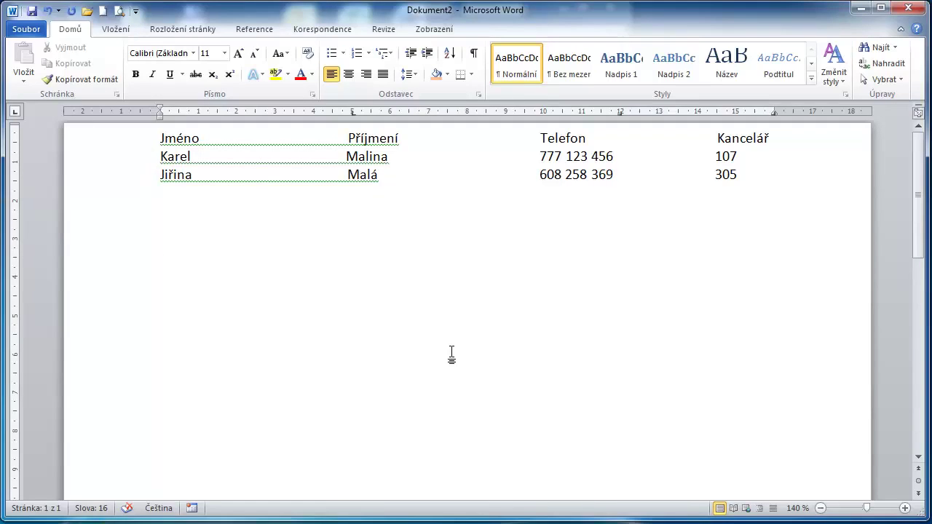
{"action": "left_click_drag", "start_coordinate": [190, 156], "coordinate": [344, 156]}
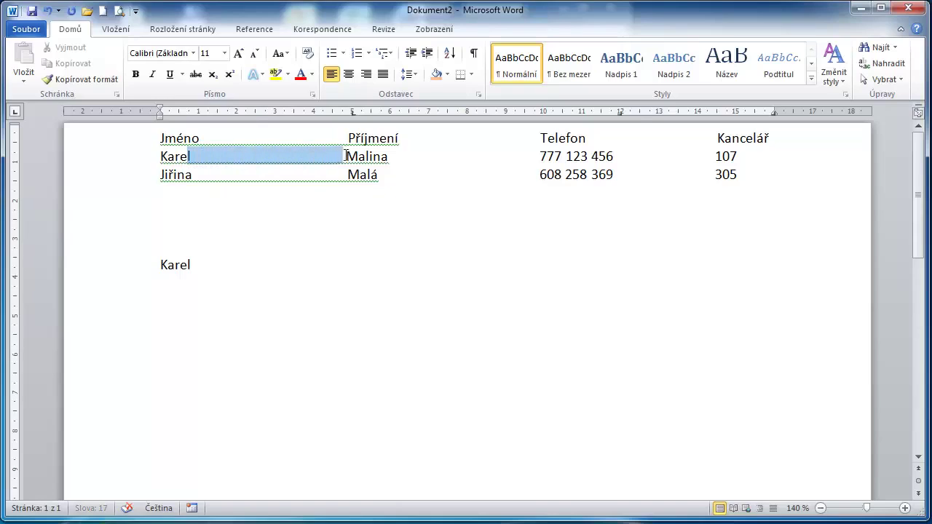
{"action": "left_click", "coordinate": [202, 264]}
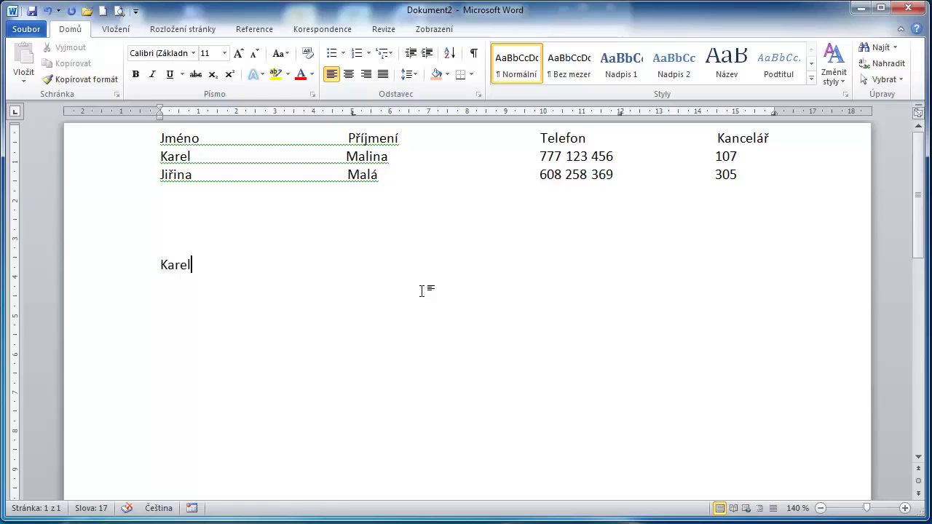
{"action": "key", "text": "Tab"}
{"action": "left_click_drag", "start_coordinate": [191, 266], "coordinate": [348, 269]}
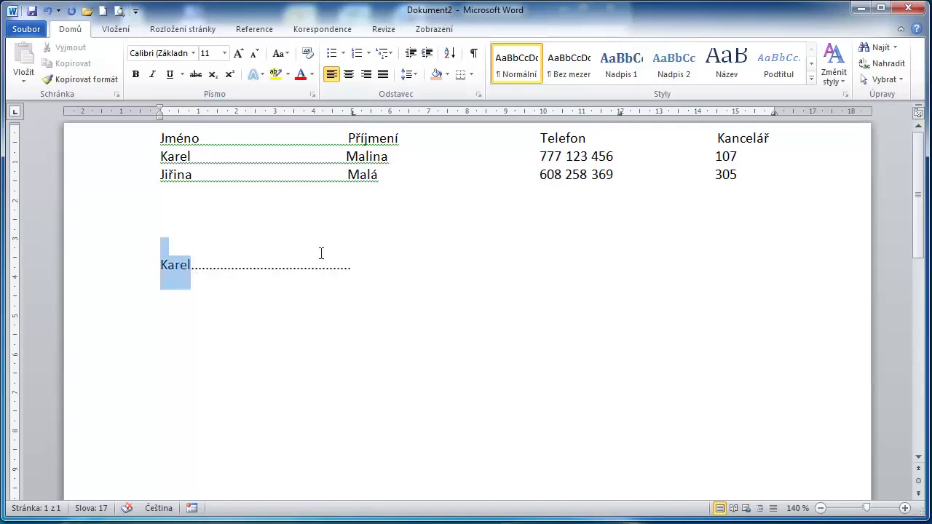
{"action": "left_click", "coordinate": [456, 266]}
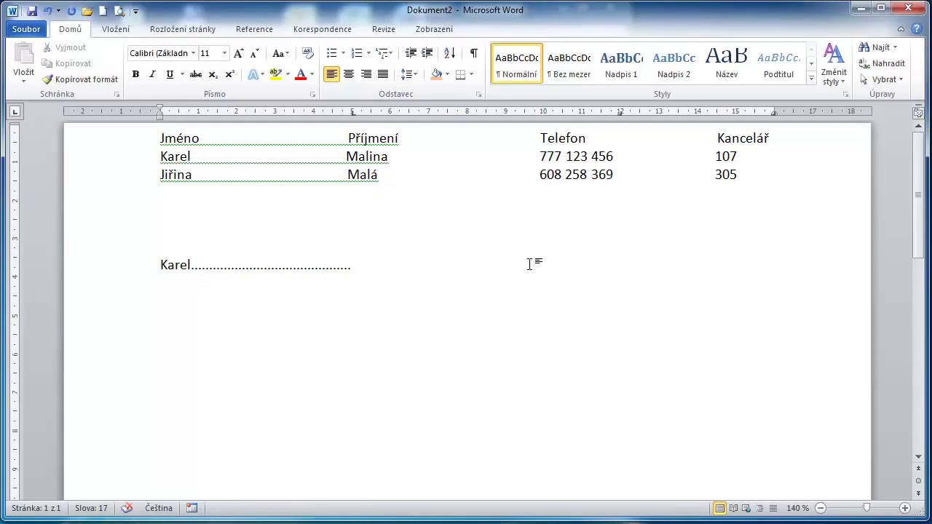
{"action": "key", "text": "Tab"}
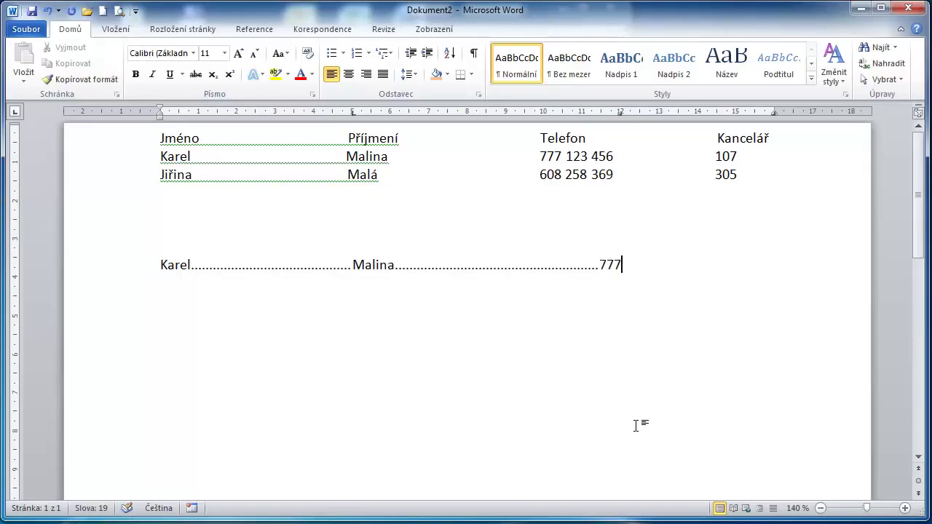
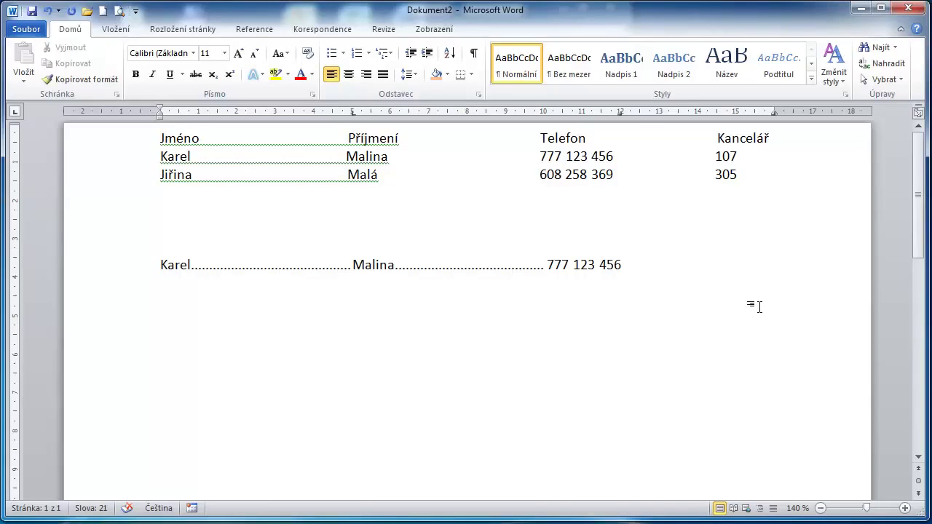
{"action": "key", "text": "Tab"}
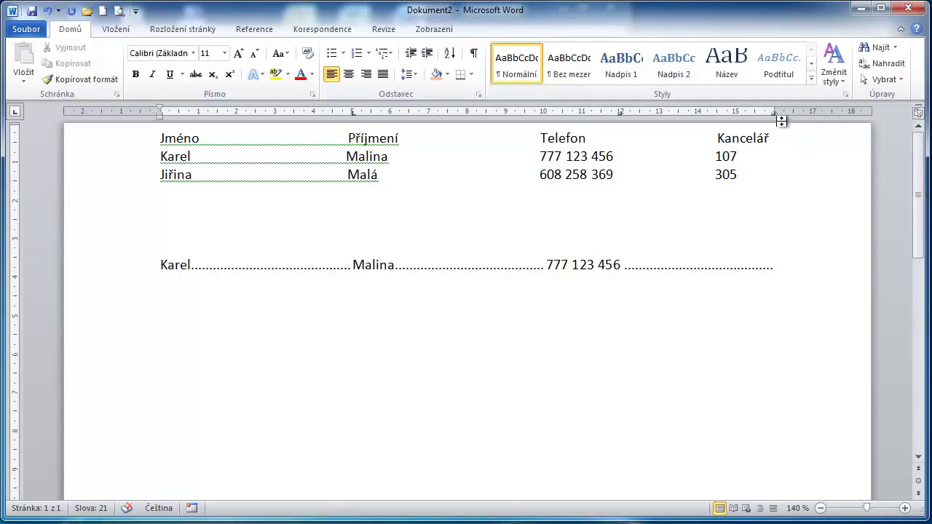
{"action": "key", "text": "Return"}
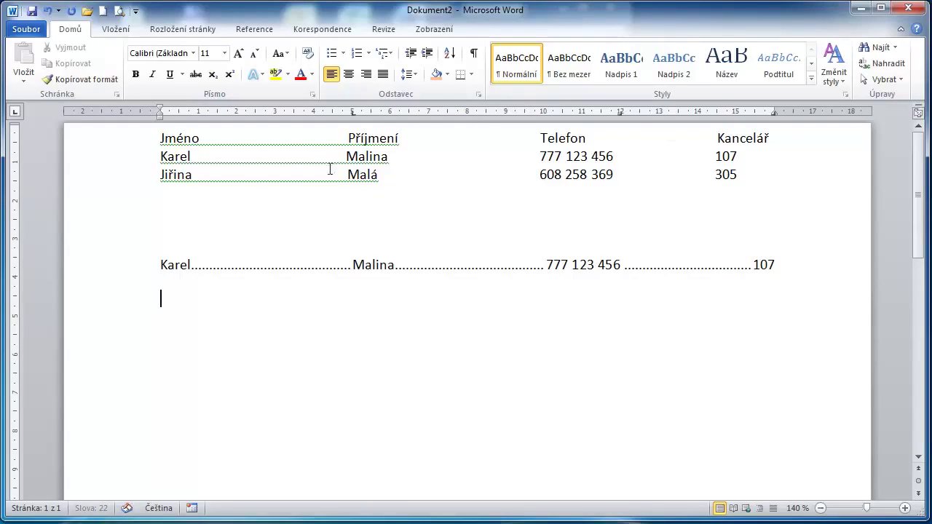
{"action": "key", "text": "Tab"}
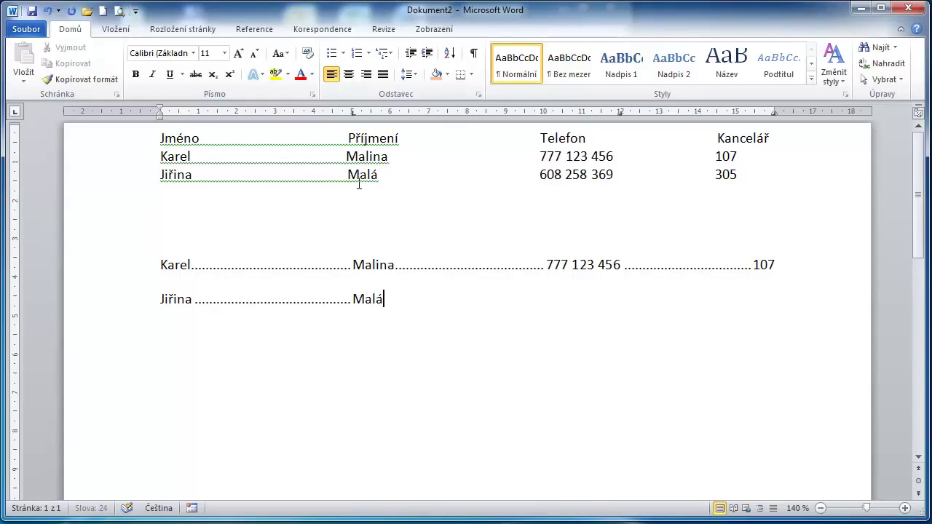
{"action": "key", "text": "Tab"}
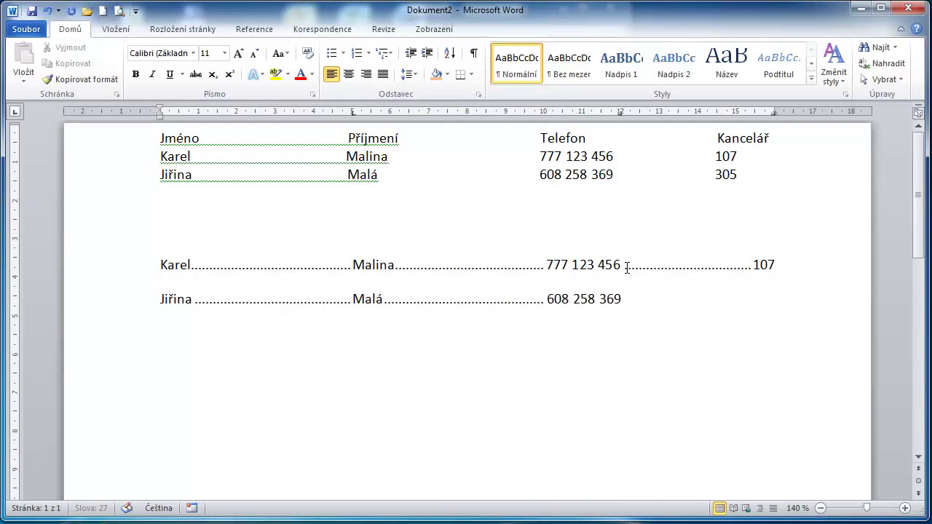
{"action": "key", "text": "Tab"}
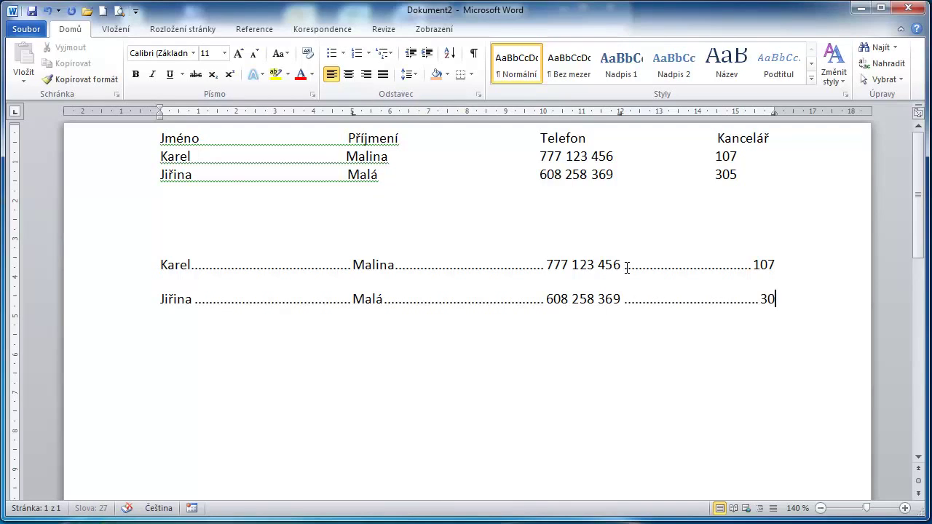
- Give both dotted rows 0 b. spacing after and single line spacing
{"action": "left_click_drag", "start_coordinate": [132, 268], "coordinate": [121, 308]}
{"action": "left_click", "coordinate": [477, 94]}
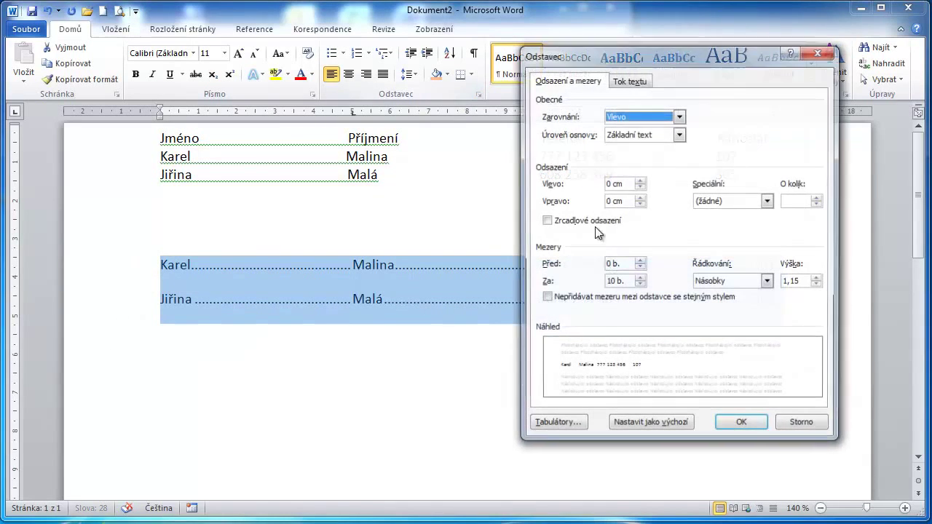
{"action": "left_click", "coordinate": [640, 285]}
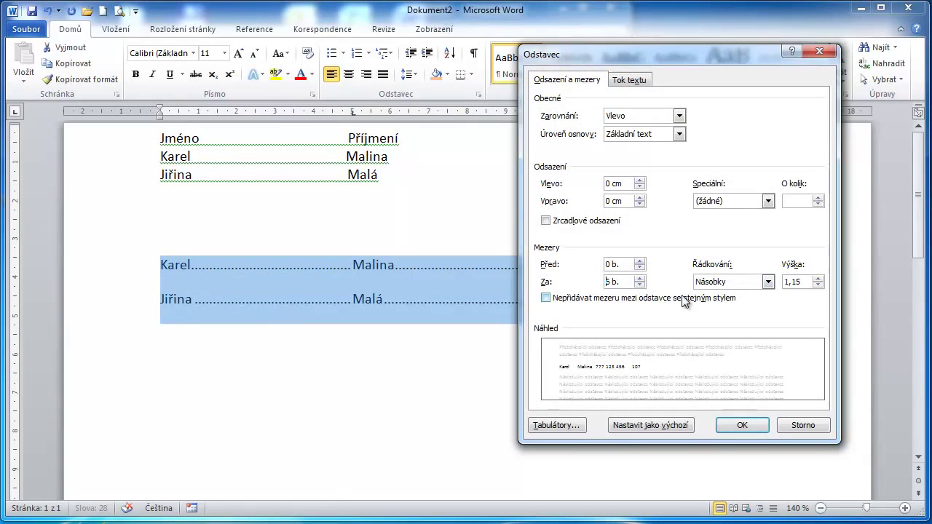
{"action": "left_click", "coordinate": [639, 285]}
{"action": "left_click", "coordinate": [821, 285]}
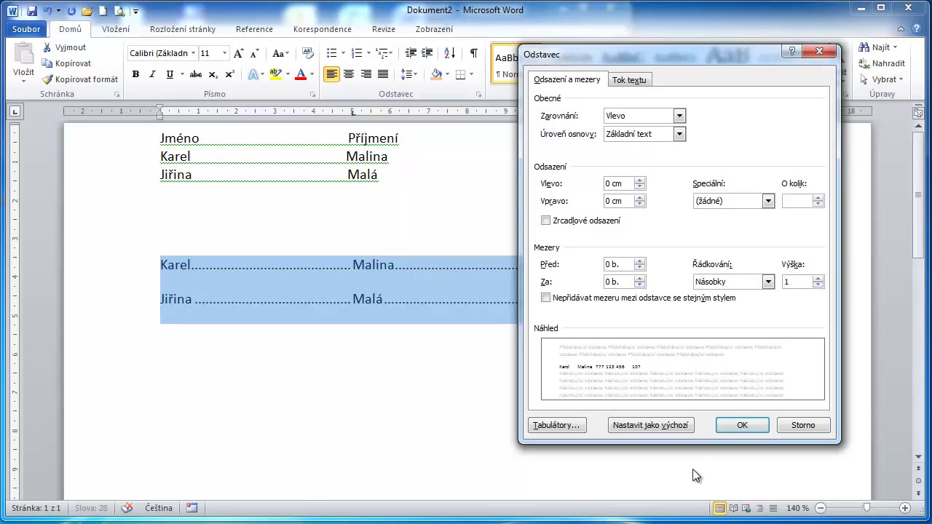
{"action": "left_click", "coordinate": [734, 425]}
{"action": "left_click", "coordinate": [381, 291]}
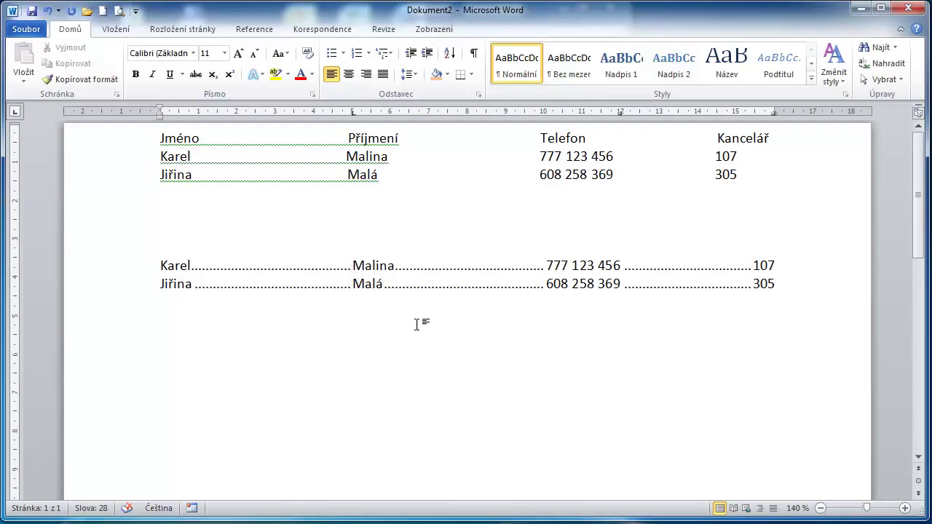
- Retype 'Malá' in the second dotted row as 'Kratochvílová', correcting a typo
{"action": "double_click", "coordinate": [361, 284]}
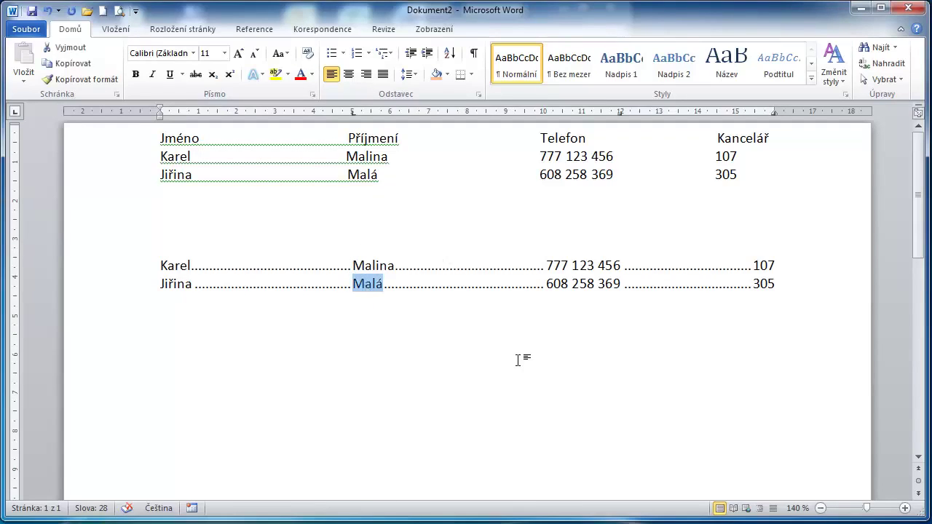
{"action": "type", "text": "Kr"}
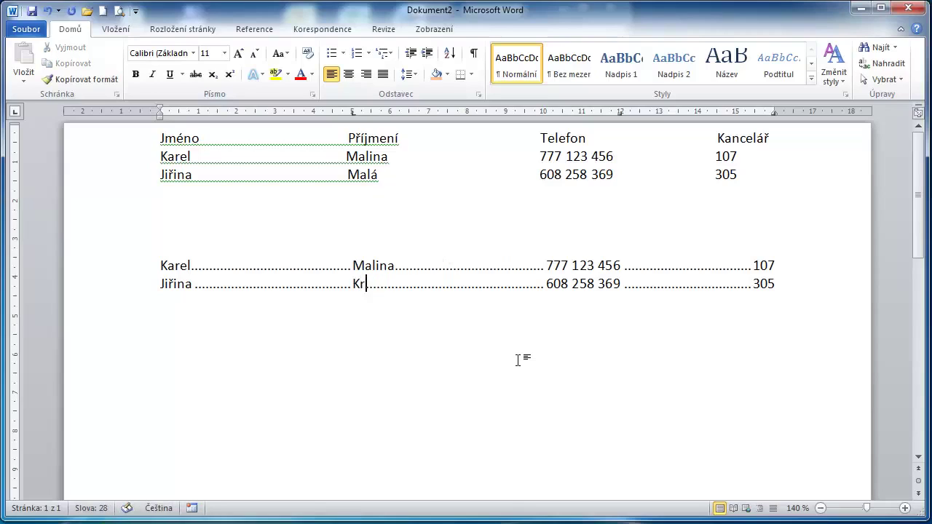
{"action": "type", "text": "atoc"}
{"action": "type", "text": "ví"}
{"action": "key", "text": "BackSpace"}
{"action": "key", "text": "BackSpace"}
{"action": "type", "text": "hví"}
{"action": "type", "text": "lová"}
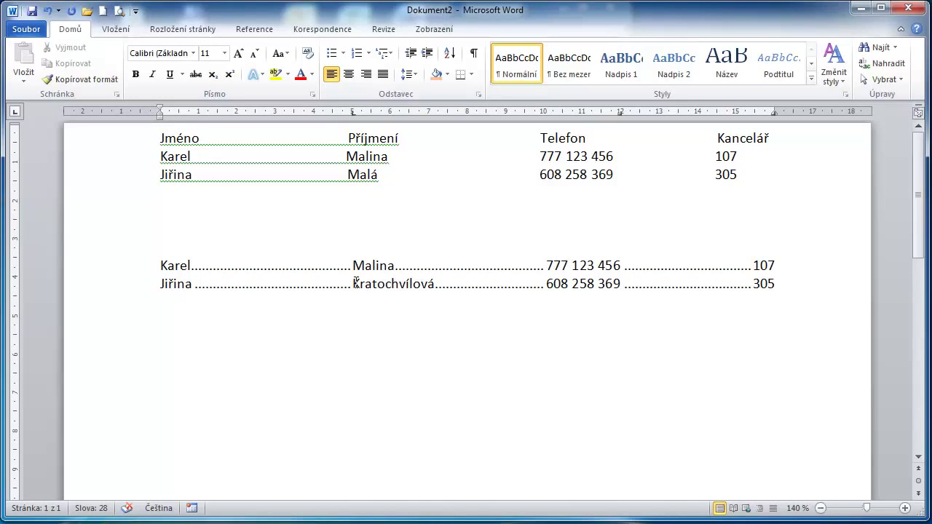
{"action": "left_click_drag", "start_coordinate": [354, 284], "coordinate": [536, 289]}
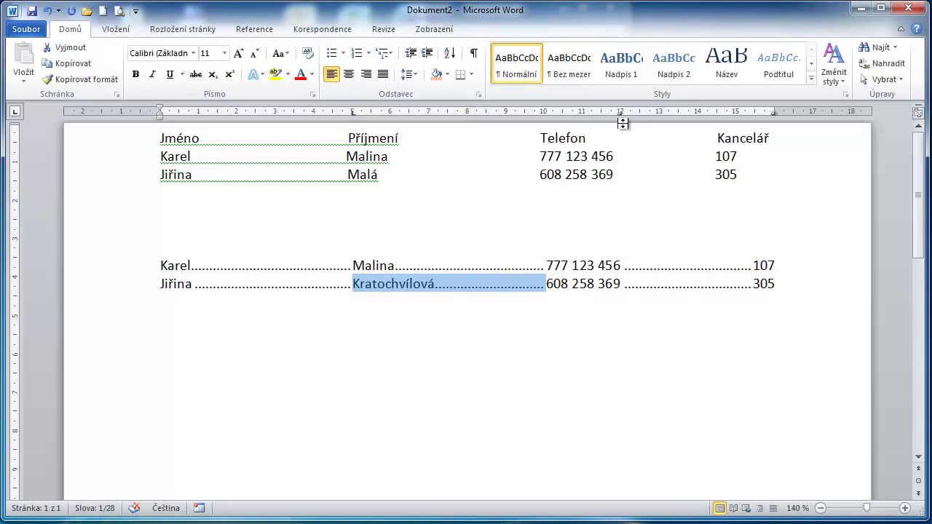
{"action": "left_click", "coordinate": [483, 335]}
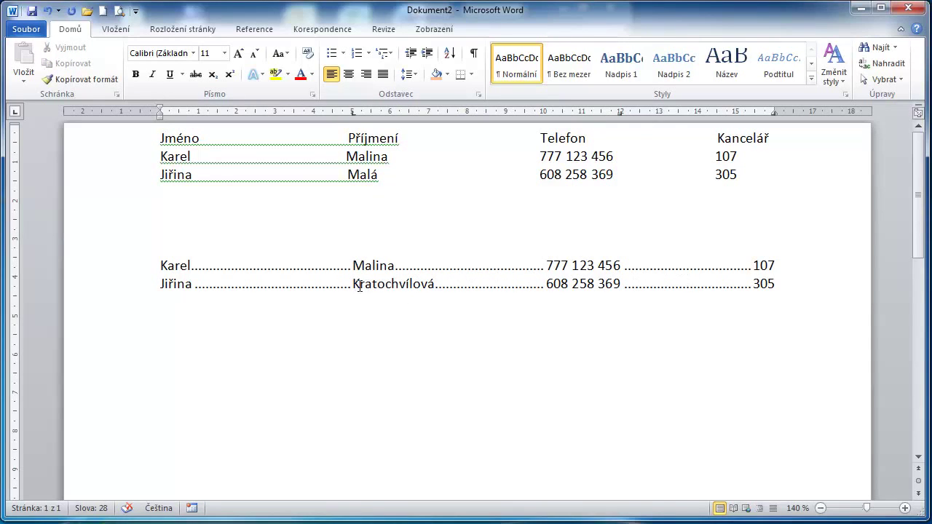
- Delete the extra spaces in the header and data rows, then select both dotted rows
{"action": "left_click", "coordinate": [160, 266]}
{"action": "left_click", "coordinate": [351, 284], "text": "shift"}
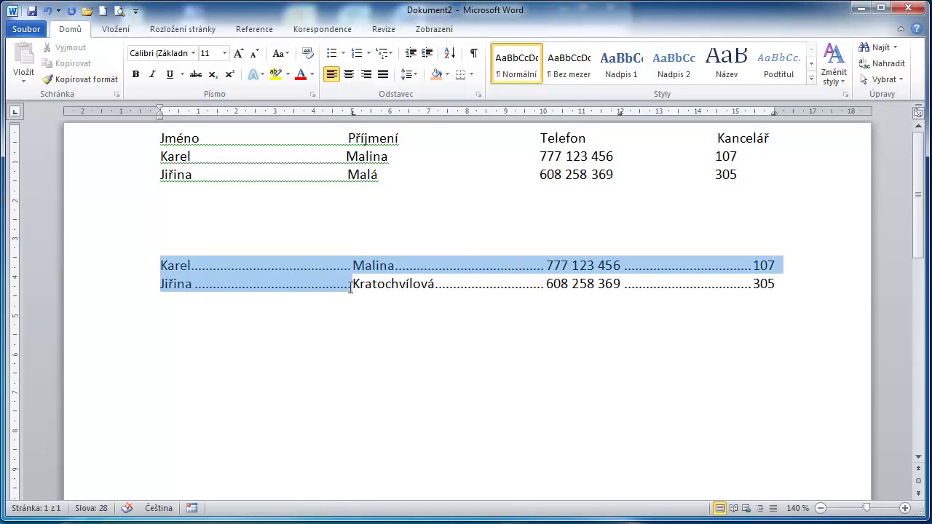
{"action": "left_click", "coordinate": [402, 312]}
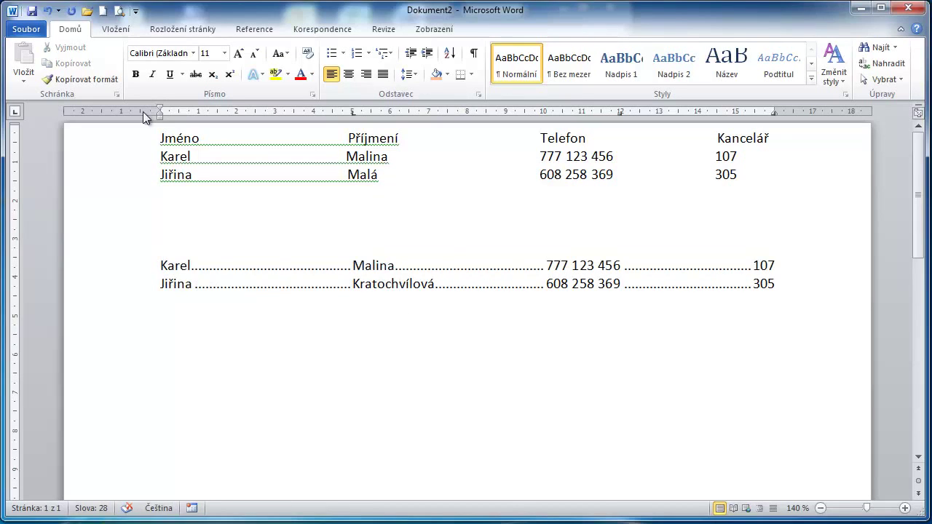
{"action": "left_click", "coordinate": [230, 141]}
{"action": "key", "text": "Delete"}
{"action": "key", "text": "Delete"}
{"action": "key", "text": "Delete"}
{"action": "key", "text": "Delete"}
{"action": "key", "text": "Delete"}
{"action": "key", "text": "Delete"}
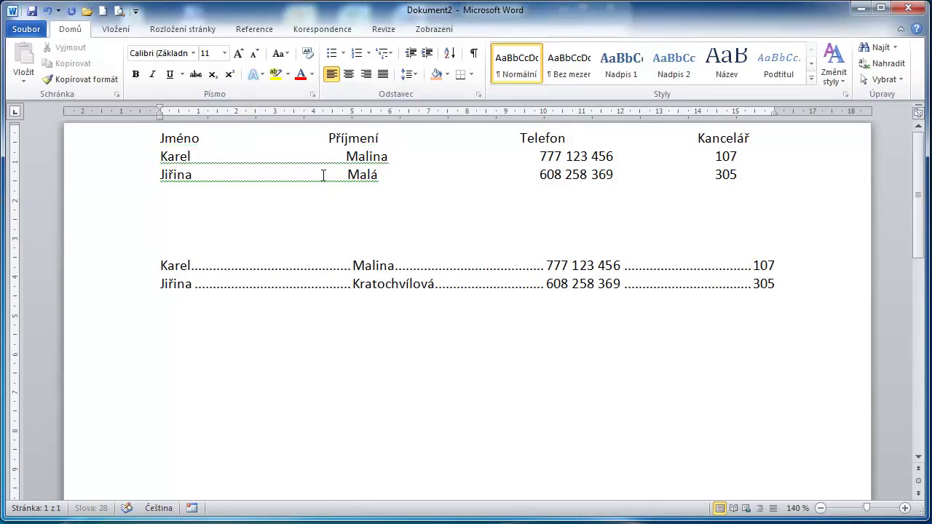
{"action": "key", "text": "Delete"}
{"action": "key", "text": "Delete"}
{"action": "key", "text": "Delete"}
{"action": "key", "text": "Delete"}
{"action": "key", "text": "Delete"}
{"action": "key", "text": "Delete"}
{"action": "key", "text": "Delete"}
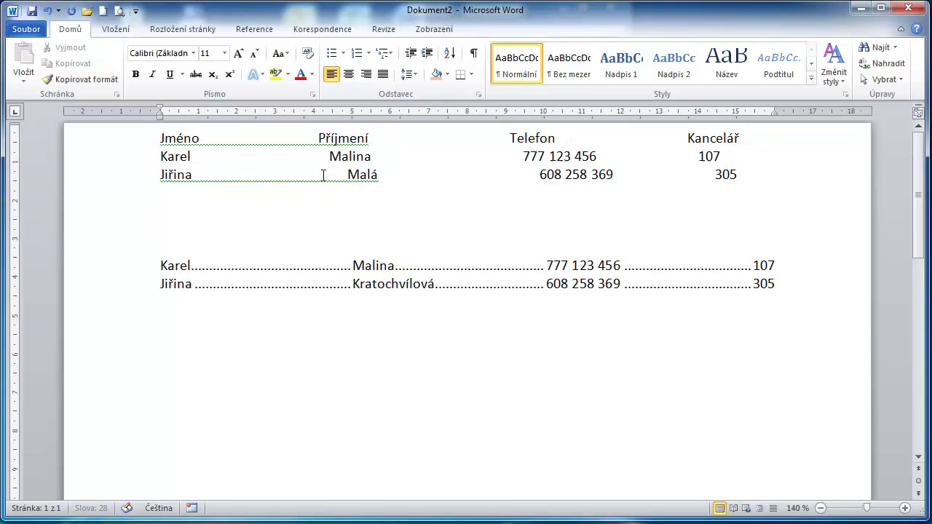
{"action": "key", "text": "Delete"}
{"action": "key", "text": "Delete"}
{"action": "key", "text": "Delete"}
{"action": "key", "text": "Down"}
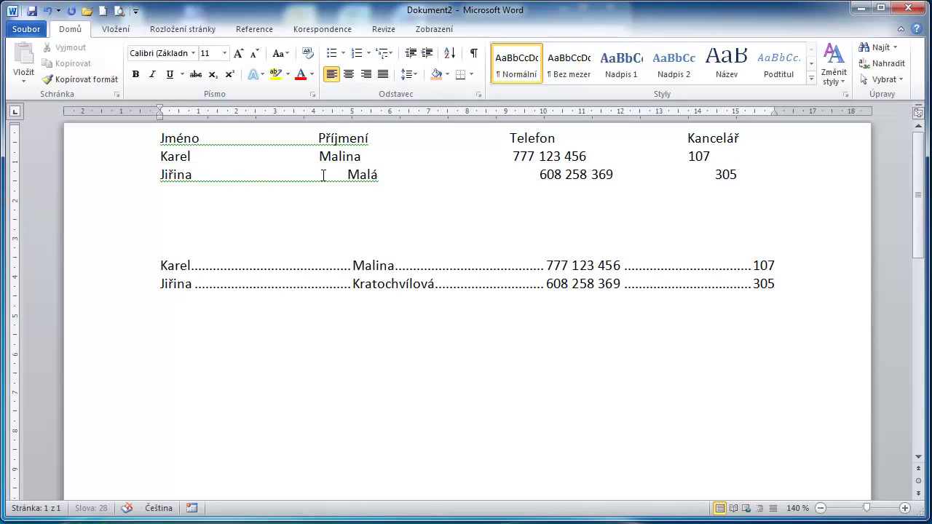
{"action": "key", "text": "Delete"}
{"action": "key", "text": "Delete"}
{"action": "key", "text": "Delete"}
{"action": "key", "text": "Delete"}
{"action": "key", "text": "Delete"}
{"action": "key", "text": "Delete"}
{"action": "key", "text": "Delete"}
{"action": "key", "text": "Delete"}
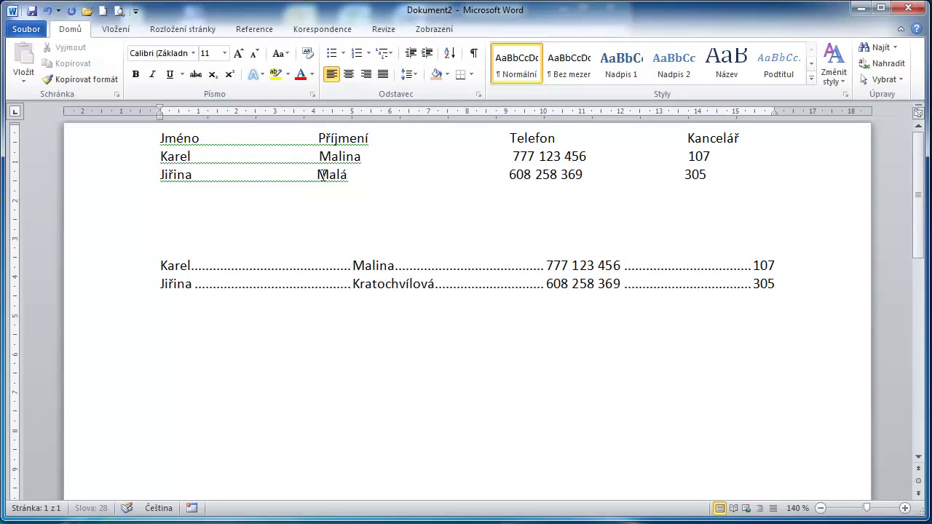
{"action": "left_click_drag", "start_coordinate": [119, 274], "coordinate": [120, 285]}
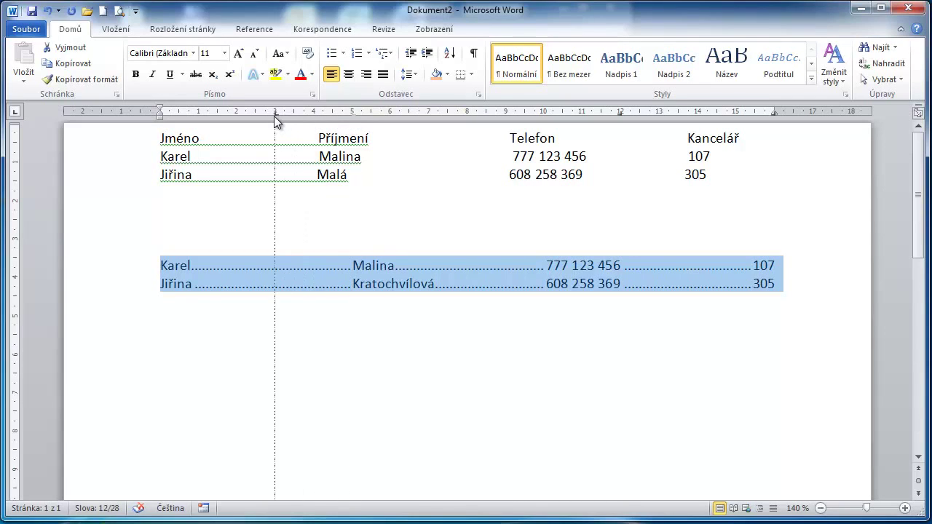
- Move the surname tab stop of both dotted-leader rows from 4 cm to 3 cm
{"action": "left_click_drag", "start_coordinate": [311, 114], "coordinate": [275, 116]}
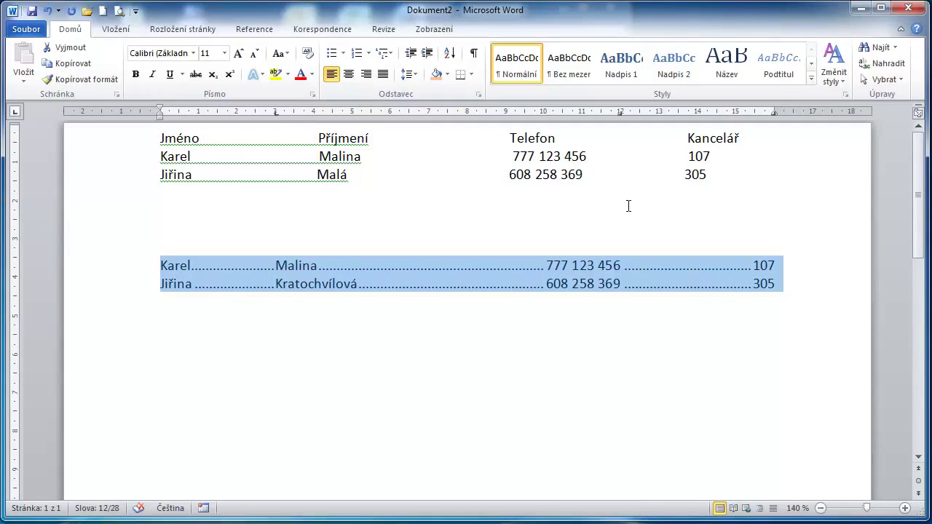
{"action": "left_click", "coordinate": [480, 314]}
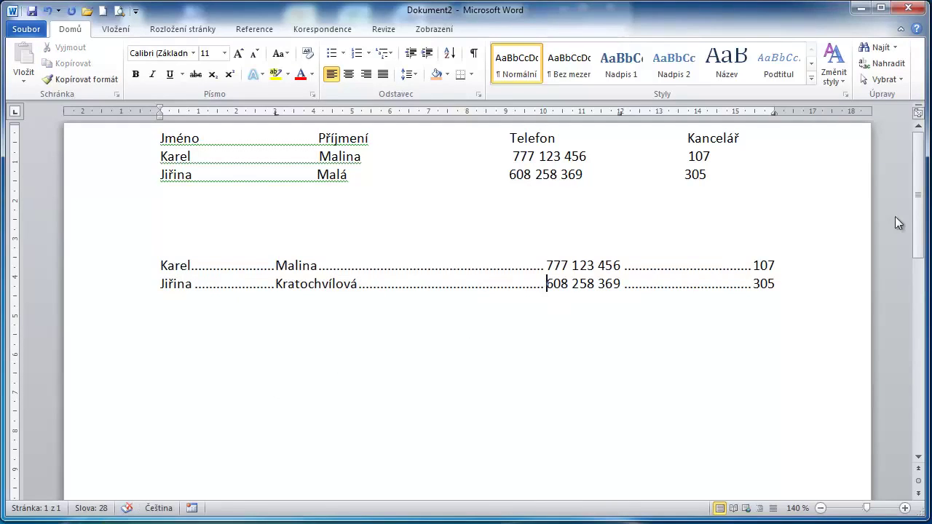
{"action": "left_click", "coordinate": [767, 284]}
{"action": "left_click", "coordinate": [796, 283]}
- Clear all tab stops on the empty line with Tabulátory > Vymazat vše
{"action": "left_click", "coordinate": [478, 95]}
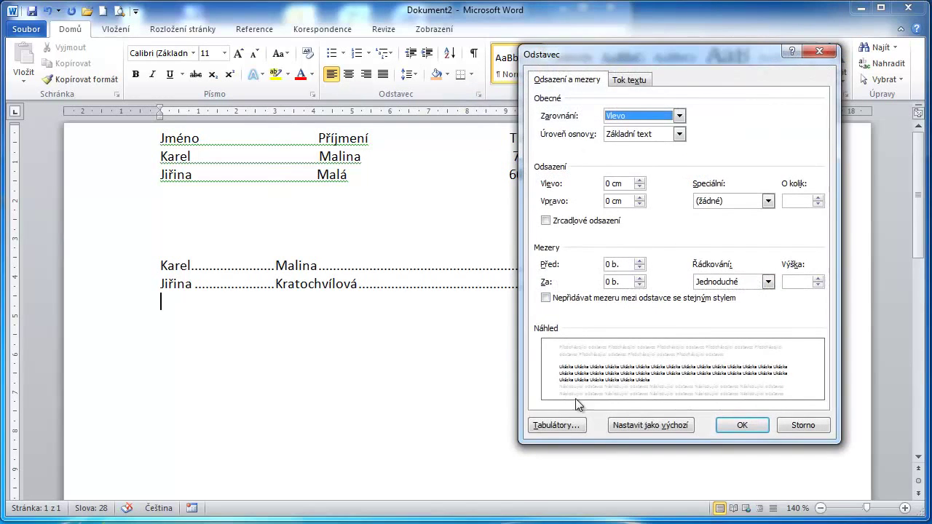
{"action": "left_click", "coordinate": [572, 424]}
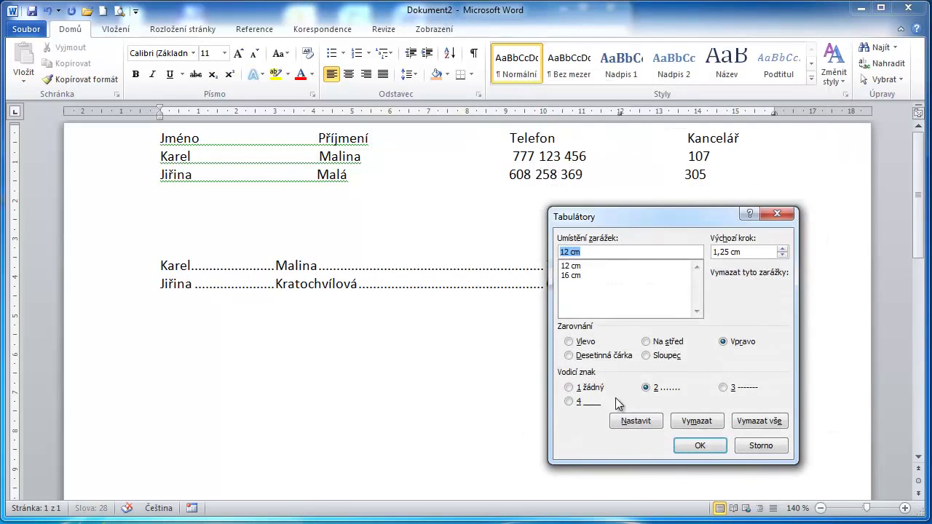
{"action": "left_click", "coordinate": [759, 420]}
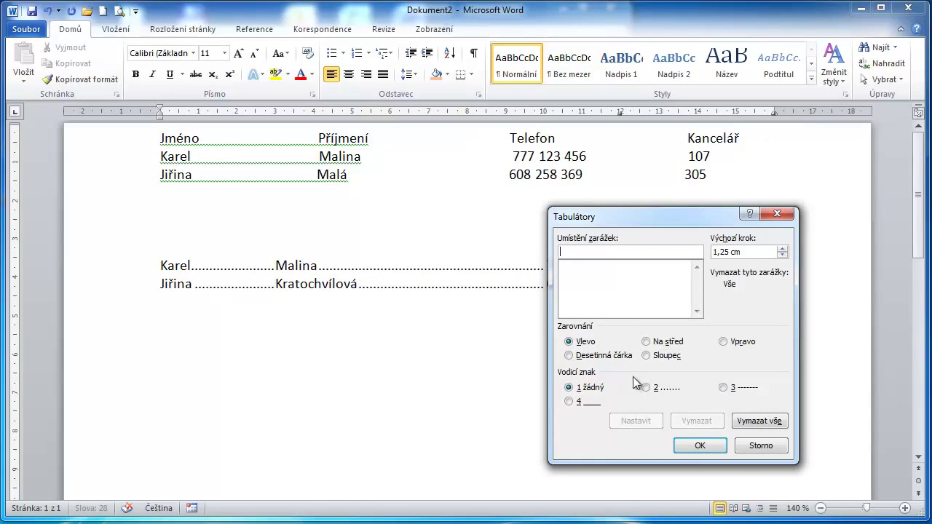
{"action": "left_click", "coordinate": [719, 447]}
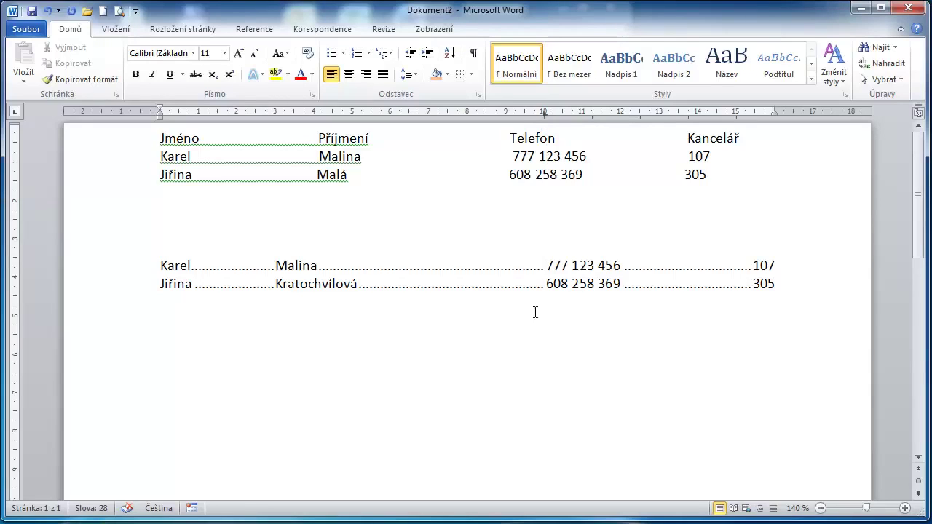
- Type 'Hpdhjap vsauihsp ivhpwi' starting at about 10 cm on the empty line
{"action": "double_click", "coordinate": [545, 356]}
{"action": "type", "text": "Hpdhjap vsauihsp ivhpwi"}
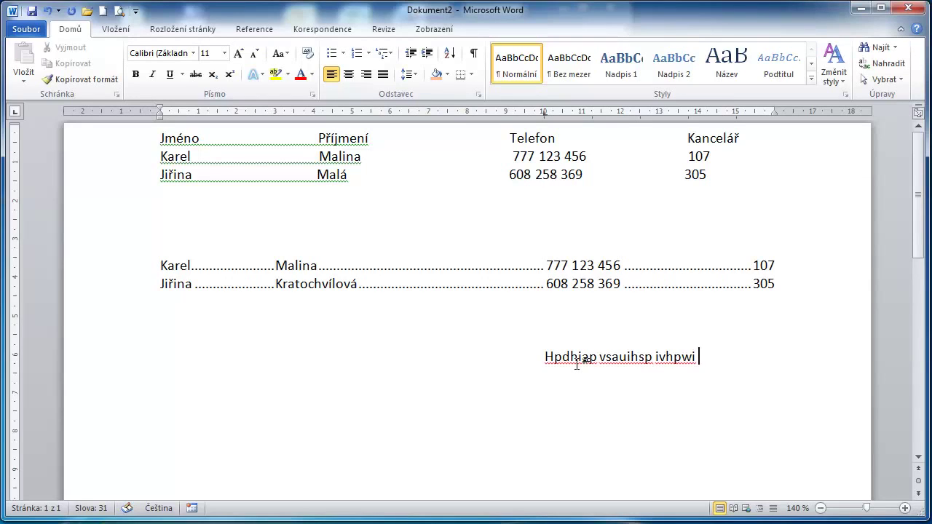
{"action": "key", "text": "Return"}
- Move the next line's tab stop to about 5 cm and type 'JKhcv agdv liufgv lrihk'
{"action": "mouse_move", "coordinate": [544, 113]}
{"action": "left_mouse_down"}
{"action": "mouse_move", "coordinate": [441, 125]}
{"action": "mouse_move", "coordinate": [371, 114]}
{"action": "left_mouse_up"}
{"action": "type", "text": "JKhcv agdv "}
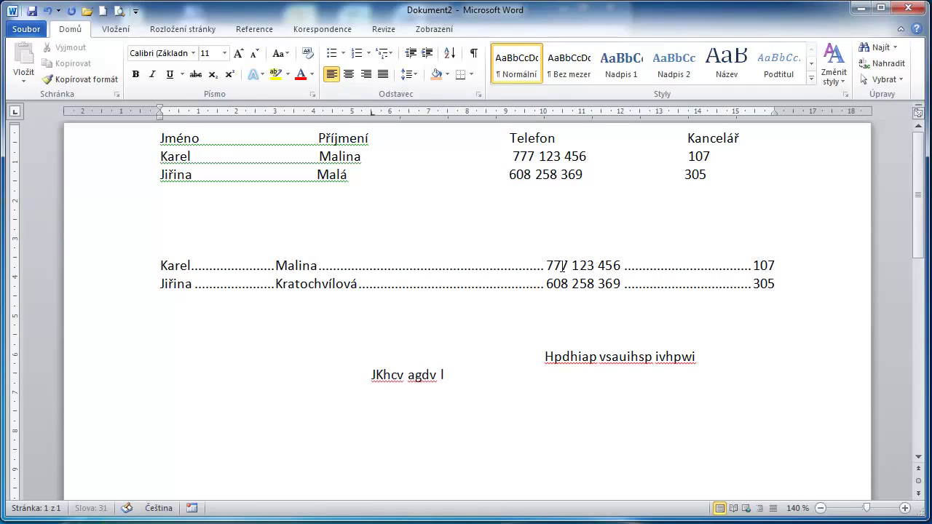
{"action": "type", "text": "liufgv lrihk"}
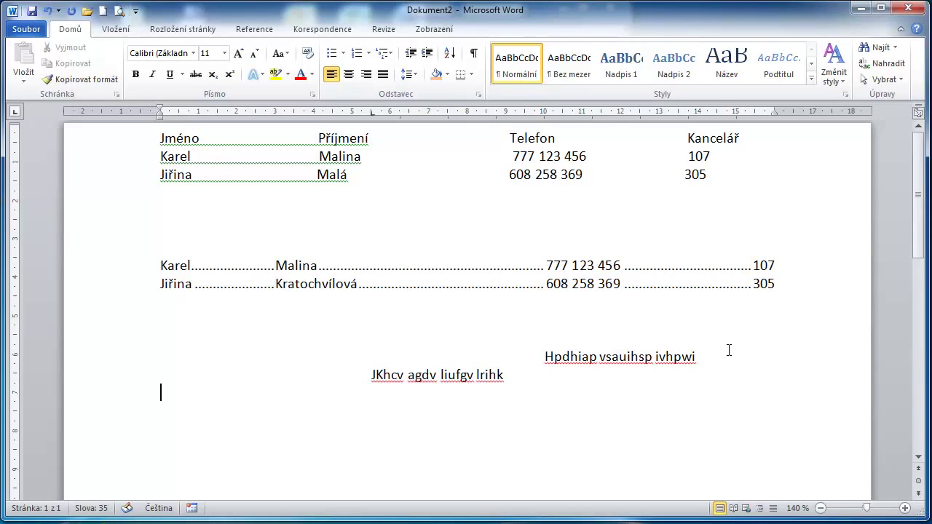
{"action": "left_click", "coordinate": [372, 114]}
{"action": "left_click_drag", "start_coordinate": [918, 151], "coordinate": [918, 203]}
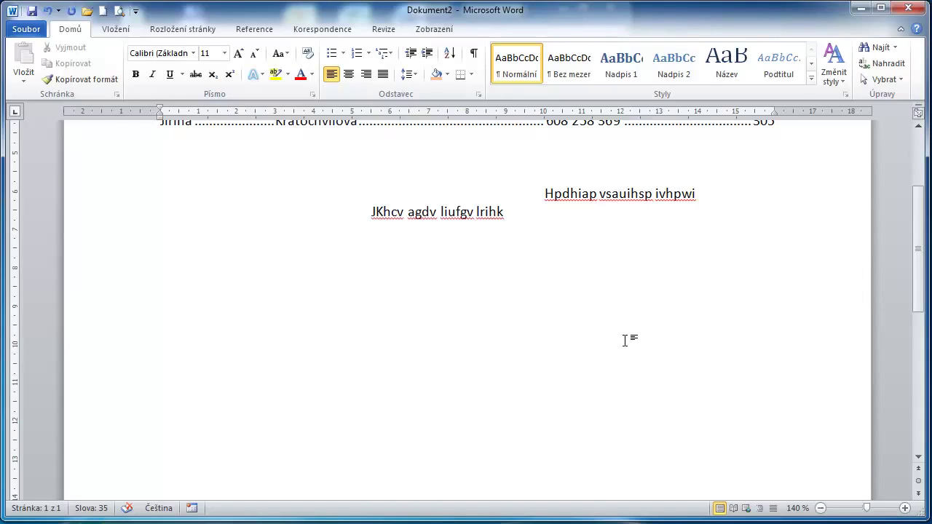
- Place 'rth wshnsrj ntdy jetdyn' lower right near 12 cm and 'Sgs hsr sy jd' lower left
{"action": "double_click", "coordinate": [624, 340]}
{"action": "type", "text": "rth wshnsrj n"}
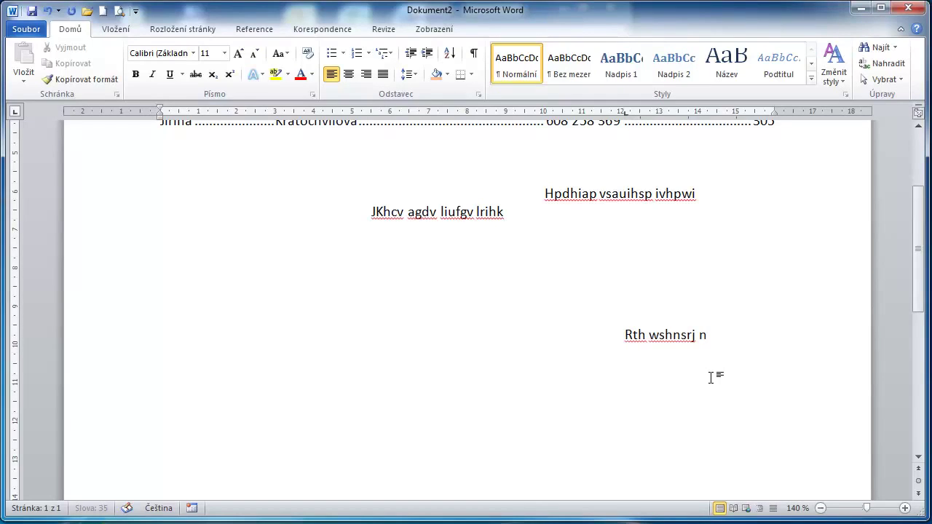
{"action": "type", "text": "tdy jetdyn"}
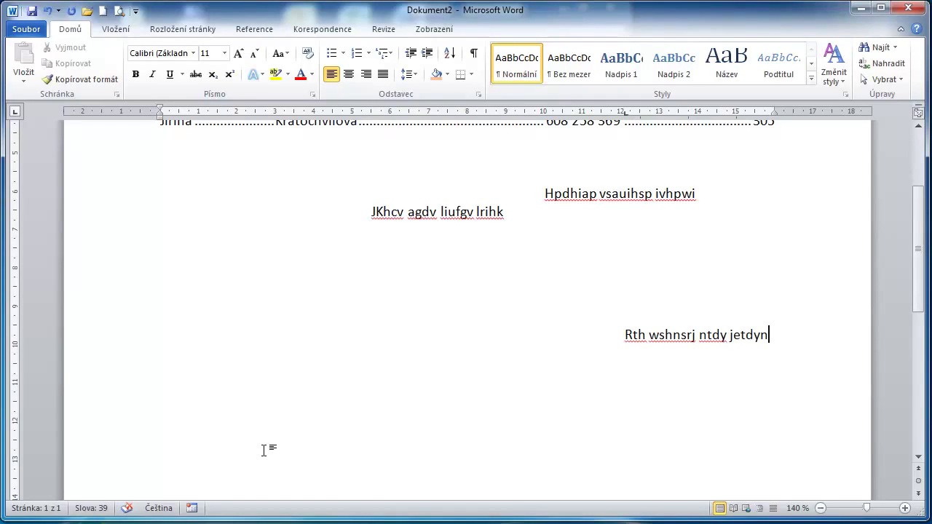
{"action": "left_click", "coordinate": [264, 449]}
{"action": "type", "text": "Sgs hsr sy jd"}
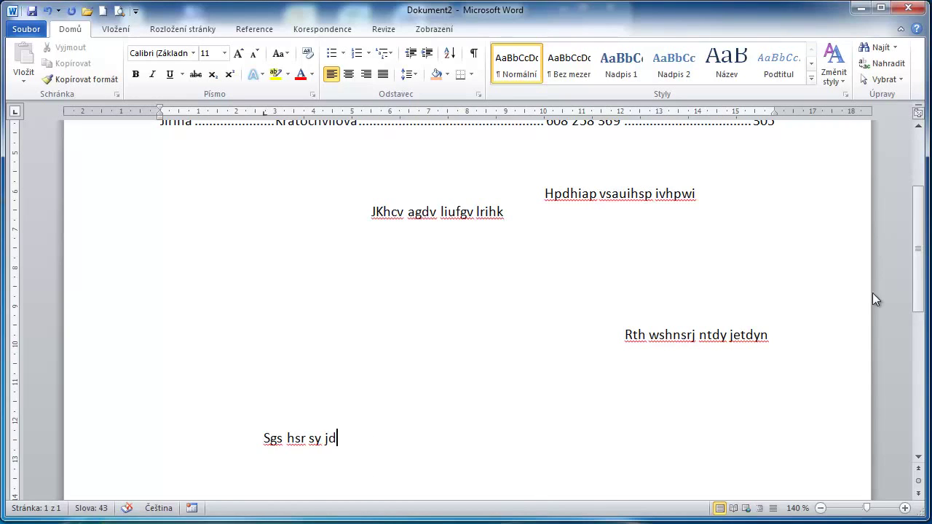
{"action": "left_click_drag", "start_coordinate": [920, 228], "coordinate": [920, 175]}
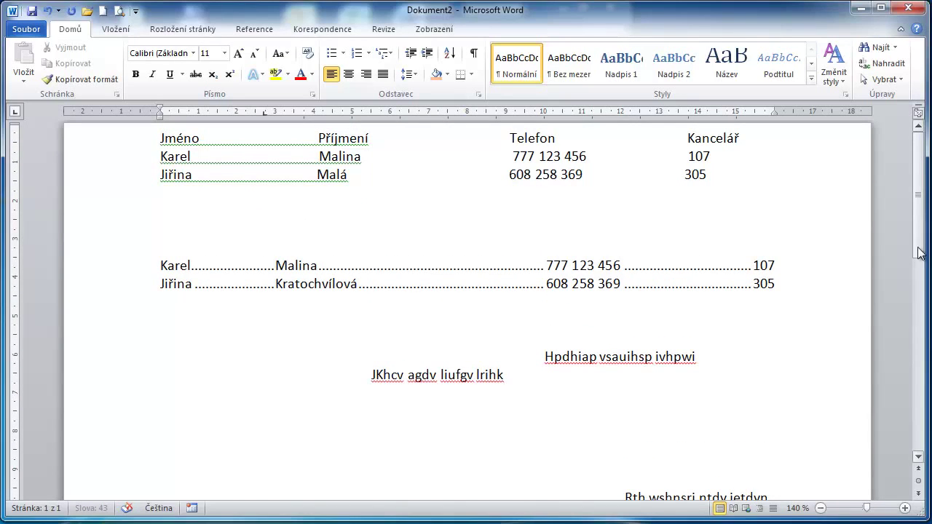